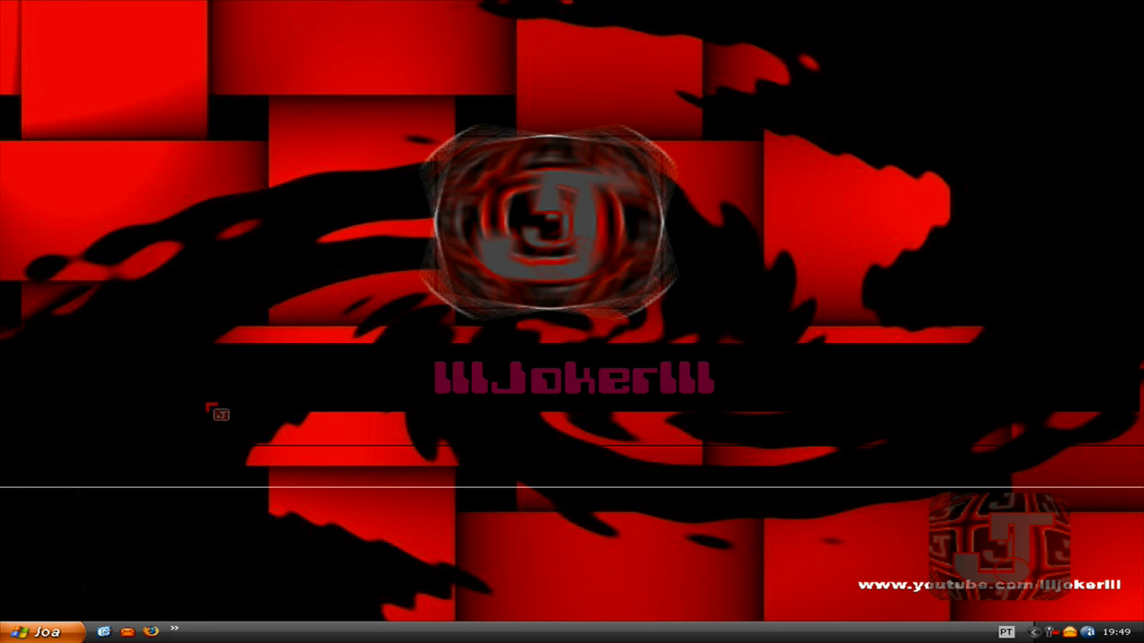
# - Load the tucows IconArt 2.0 download page in Firefox, then close the browser
pyautogui.moveTo(18, 528)
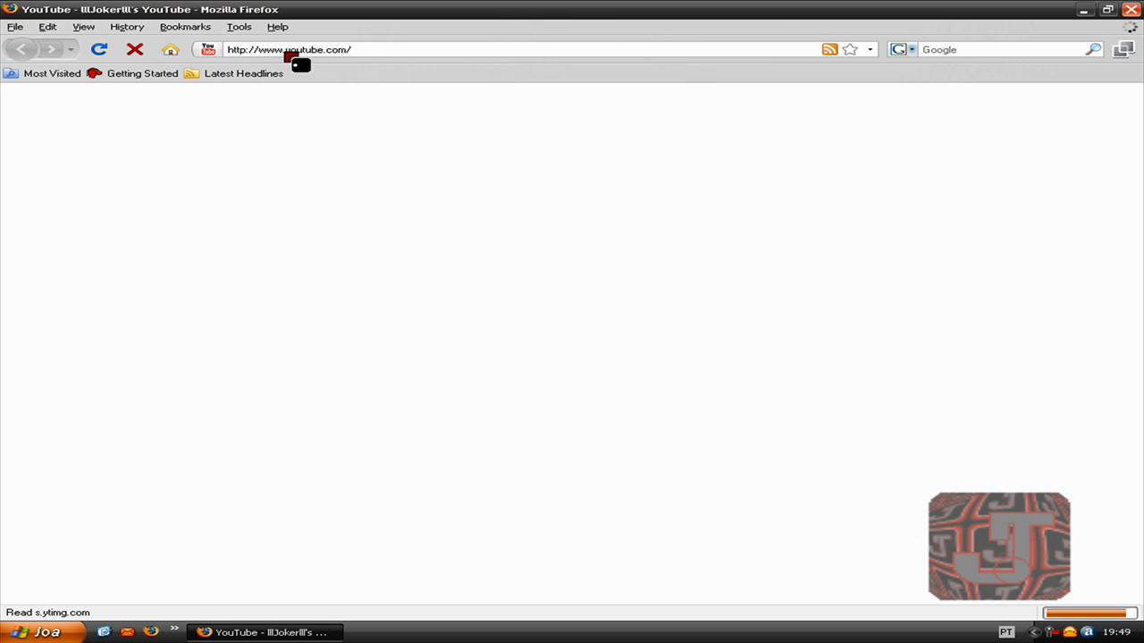
pyautogui.click(289, 51)
pyautogui.rightClick(344, 55)
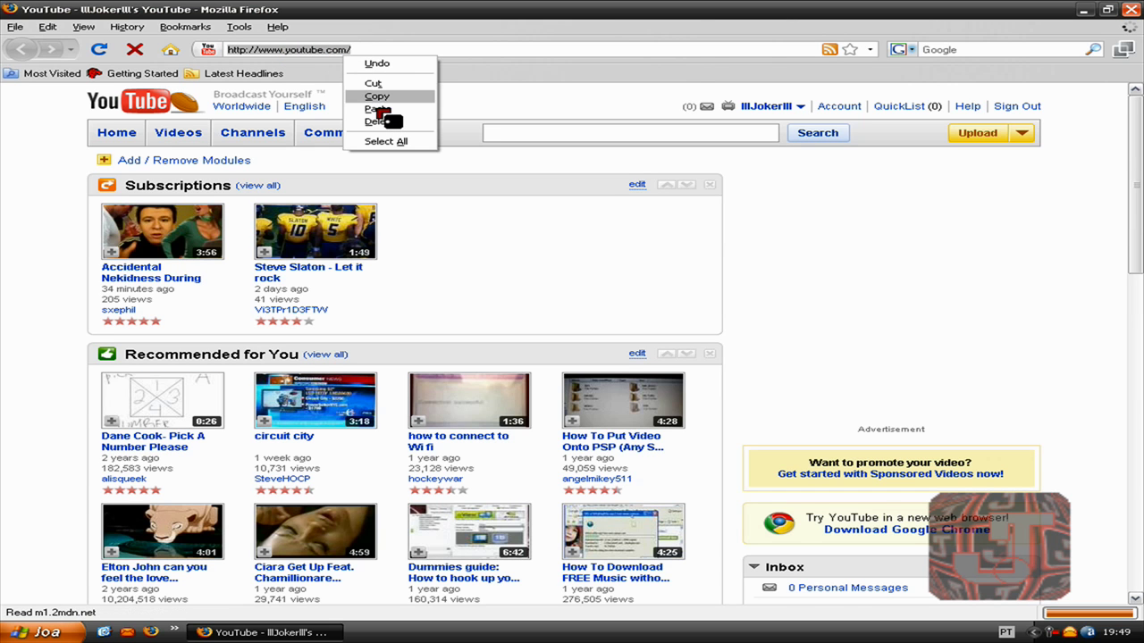
pyautogui.click(376, 98)
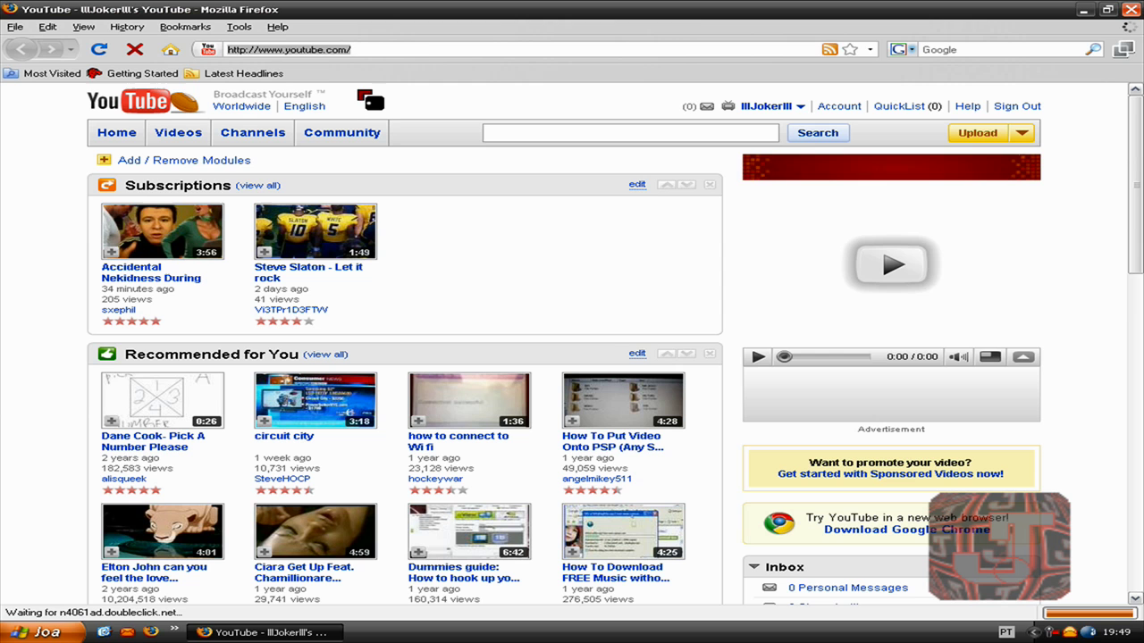
pyautogui.write('http://www.tucows.com/preview/293034')
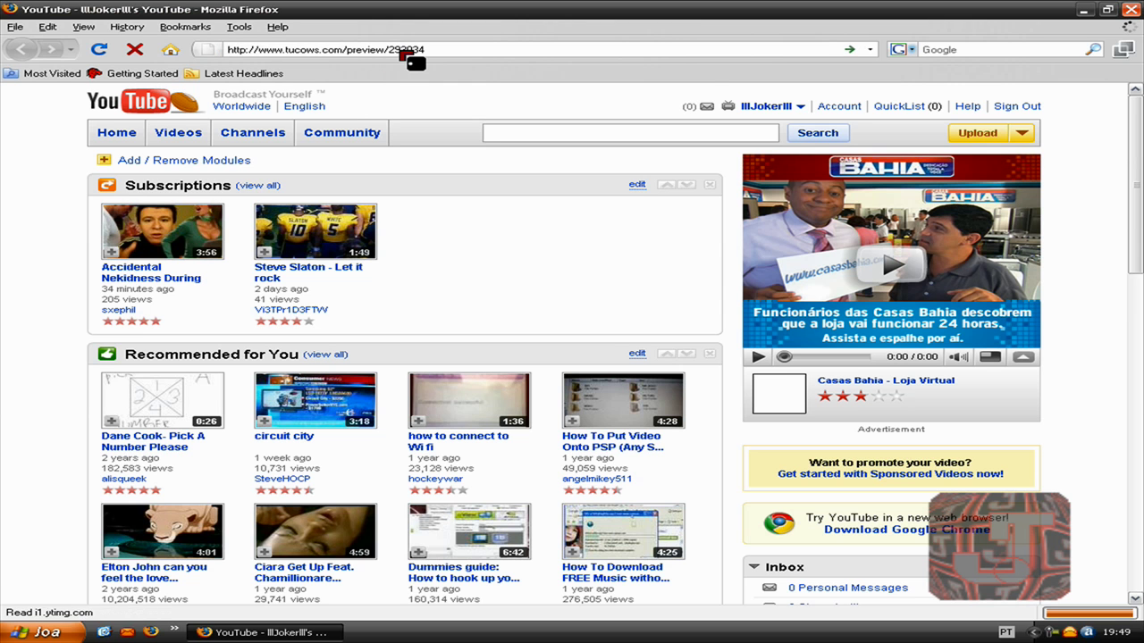
pyautogui.press('Return')
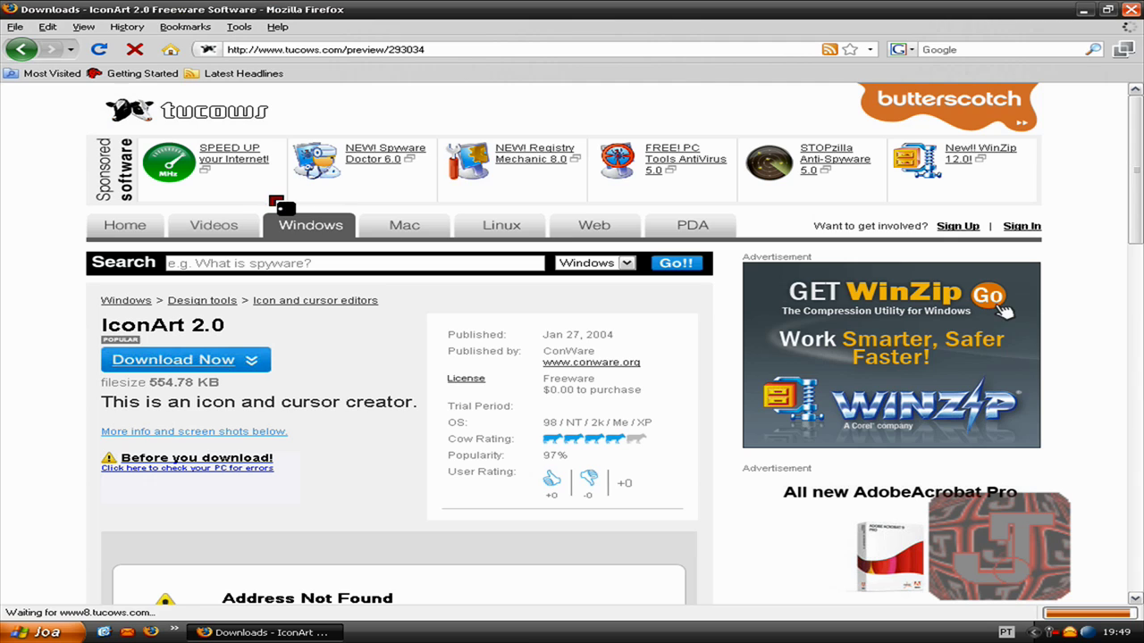
pyautogui.click(1127, 9)
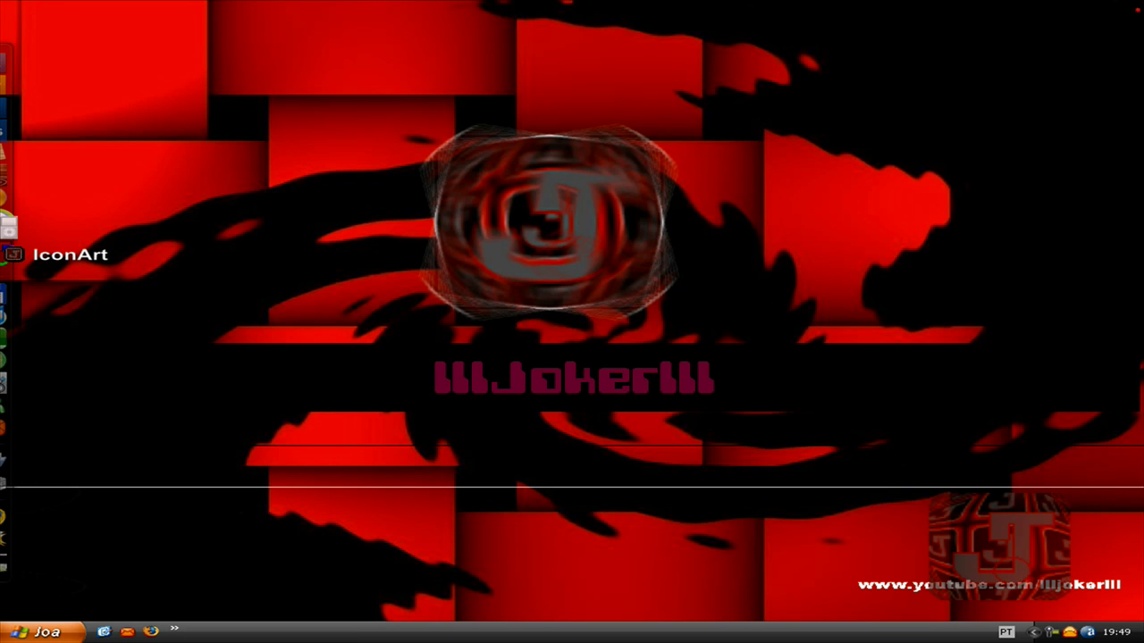
# - Launch IconArt from the desktop dock to get a blank 32×32 canvas
pyautogui.moveTo(21, 256)
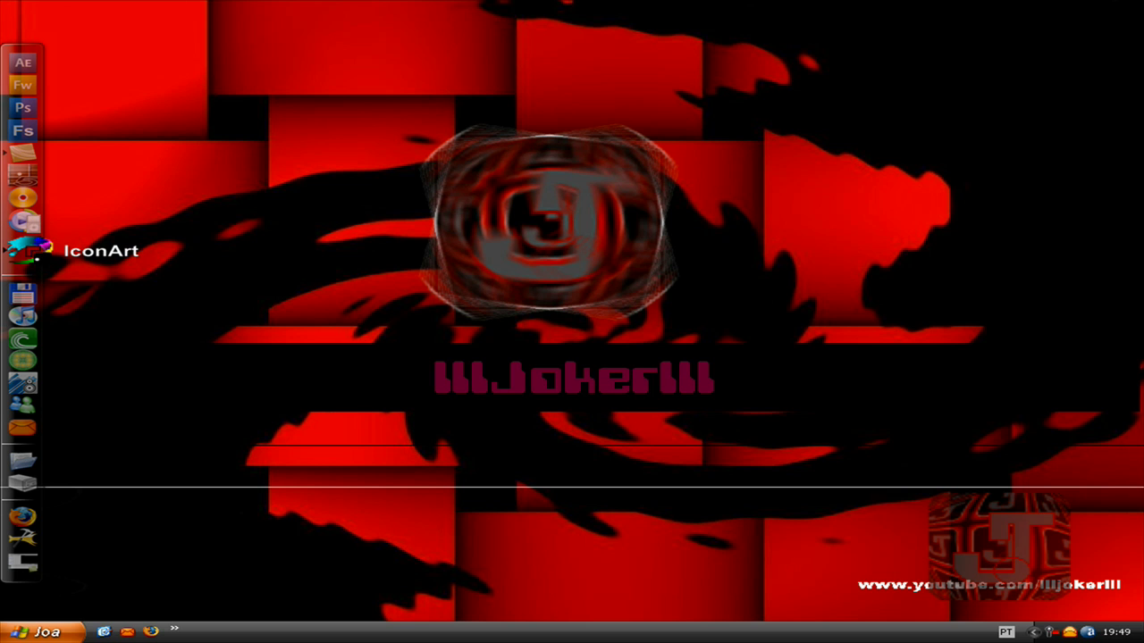
pyautogui.click(25, 252)
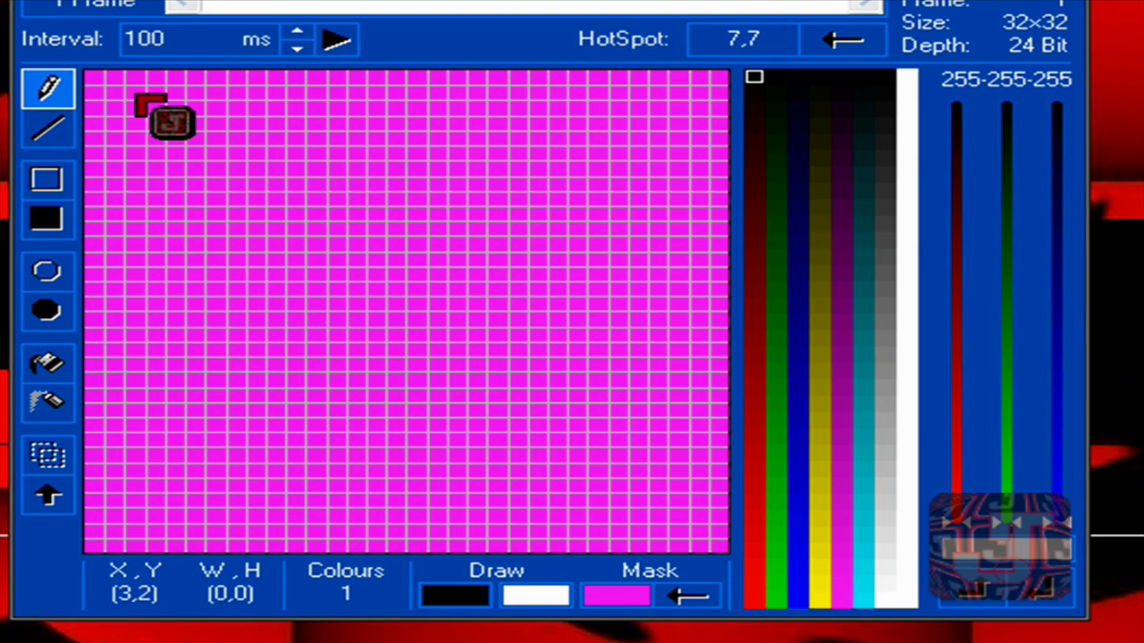
# - Pencil a black dog-eared page outline at the top-left and a large hooked J
pyautogui.moveTo(383, 286); pyautogui.dragTo(389, 298)
pyautogui.moveTo(136, 108); pyautogui.dragTo(135, 200)
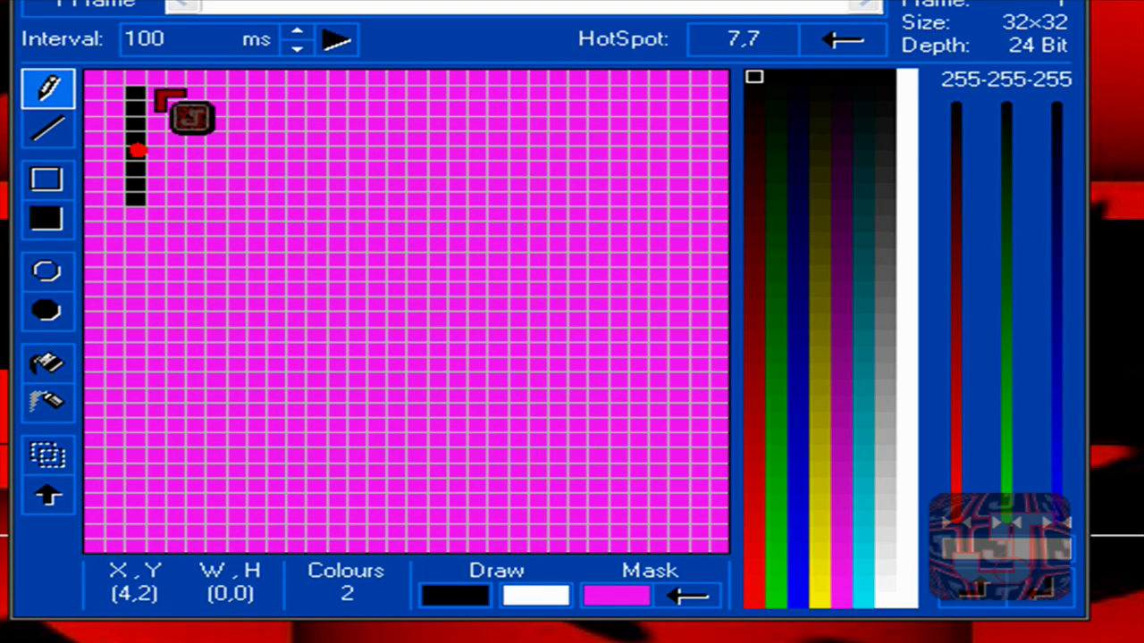
pyautogui.moveTo(158, 92)
pyautogui.mouseDown()
pyautogui.moveTo(223, 130)
pyautogui.moveTo(238, 163)
pyautogui.moveTo(282, 197)
pyautogui.moveTo(280, 223)
pyautogui.moveTo(164, 232)
pyautogui.moveTo(293, 186)
pyautogui.mouseUp()
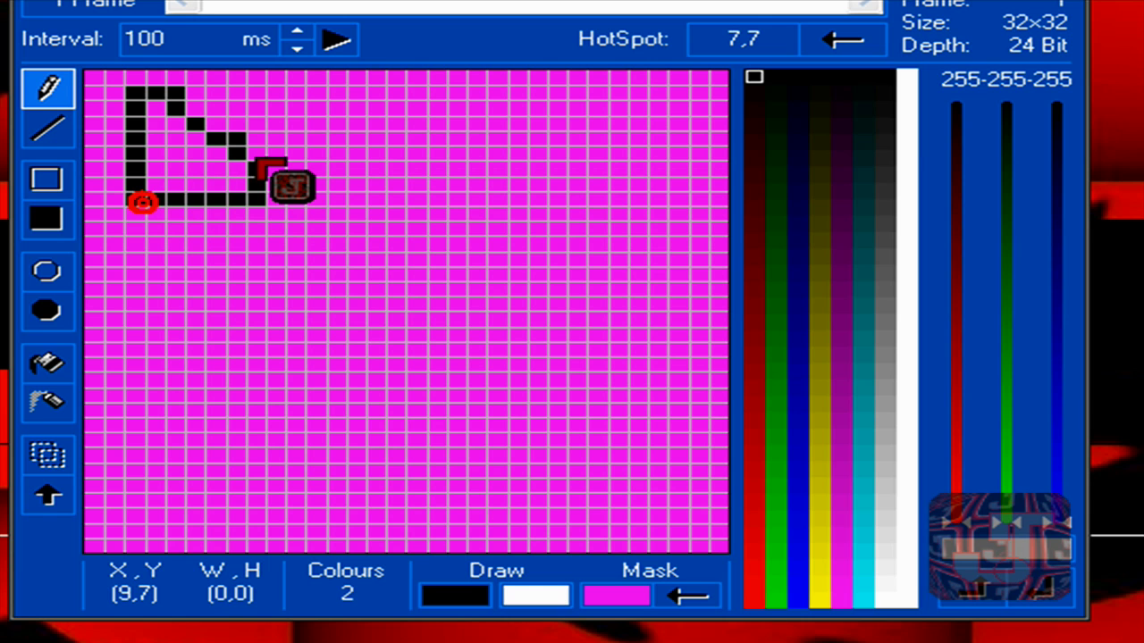
pyautogui.click(256, 156)
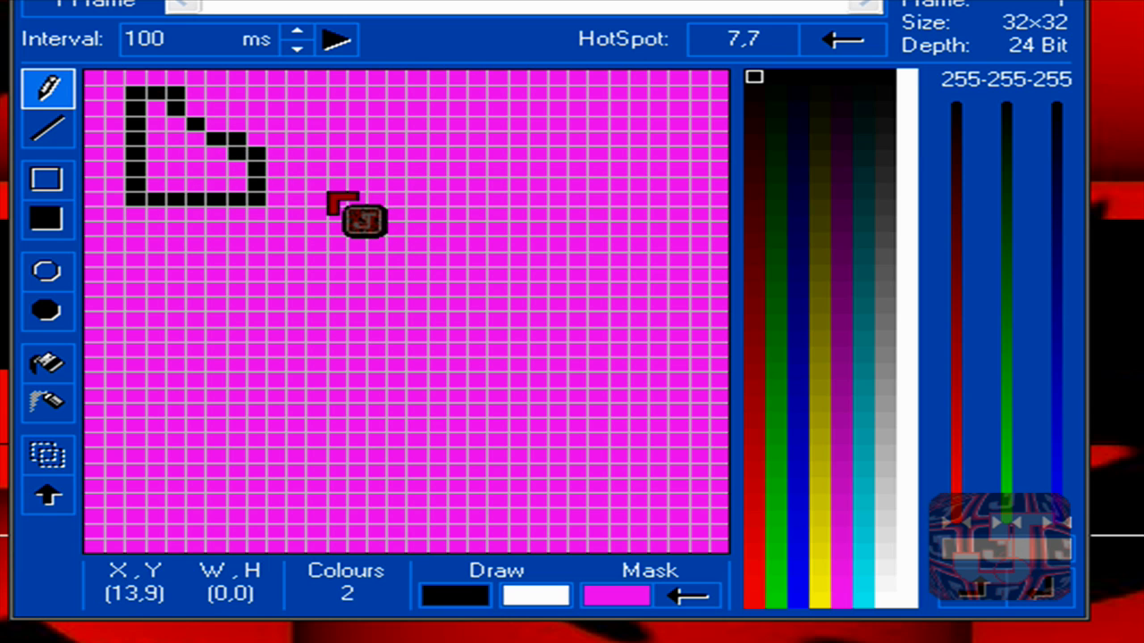
pyautogui.moveTo(311, 196)
pyautogui.mouseDown()
pyautogui.moveTo(542, 194)
pyautogui.moveTo(332, 193)
pyautogui.moveTo(538, 196)
pyautogui.mouseUp()
pyautogui.moveTo(434, 198)
pyautogui.mouseDown()
pyautogui.moveTo(434, 295)
pyautogui.moveTo(310, 379)
pyautogui.mouseUp()
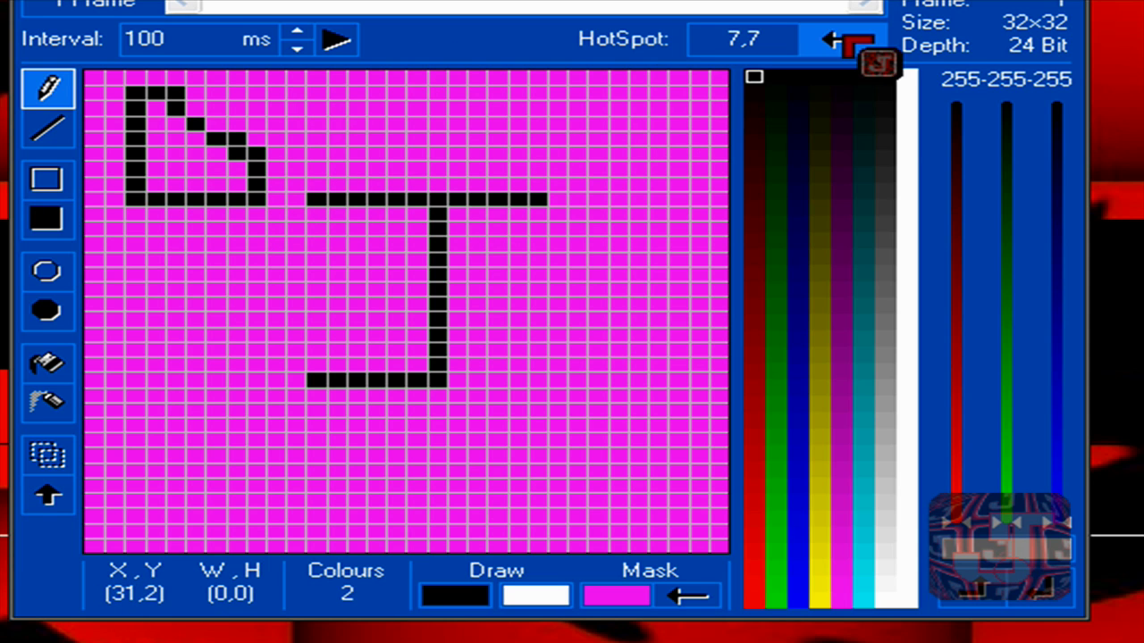
# - Set the cursor hotspot to pixel 2,1 at the page outline's top-left corner
pyautogui.click(840, 42)
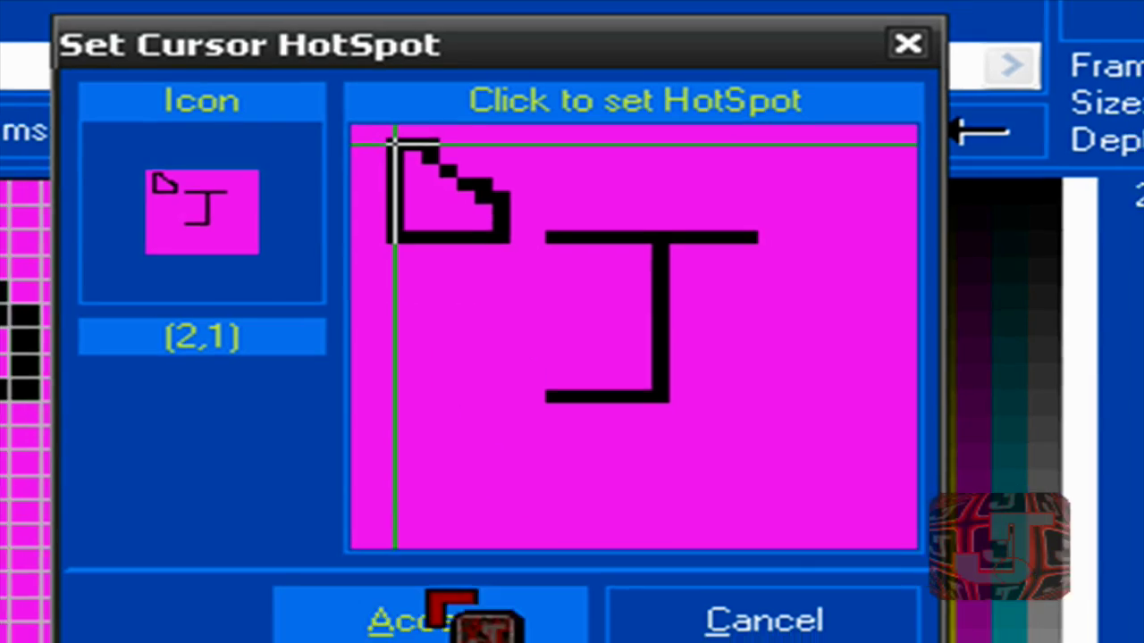
pyautogui.click(433, 625)
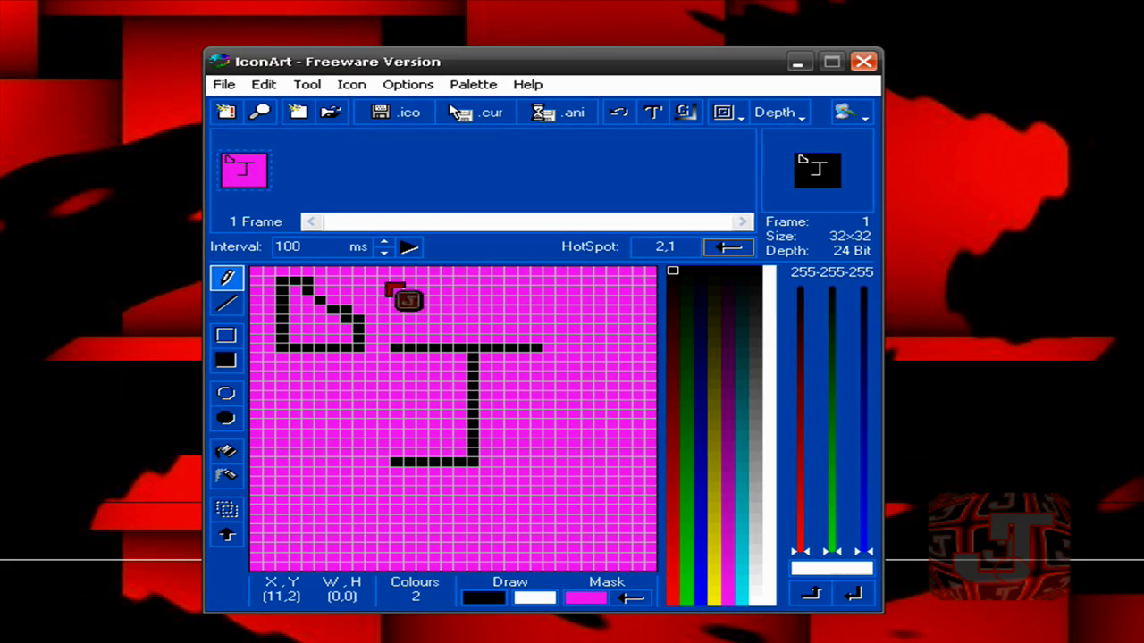
pyautogui.click(223, 84)
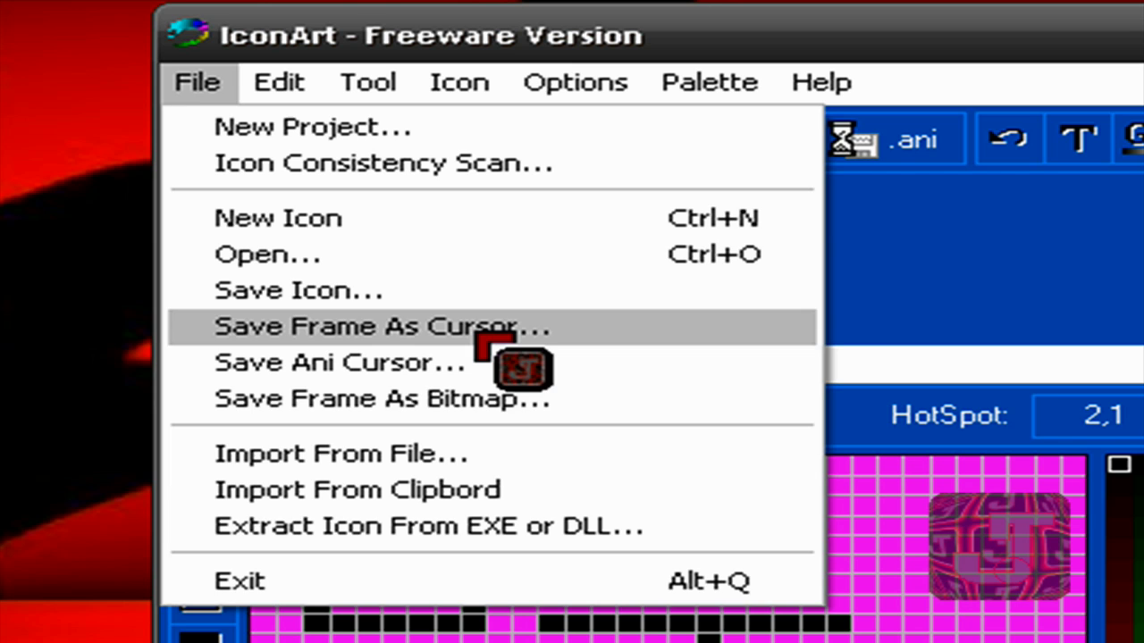
# - Save the frame as cursor file 'TEST J' on the Desktop
pyautogui.click(476, 333)
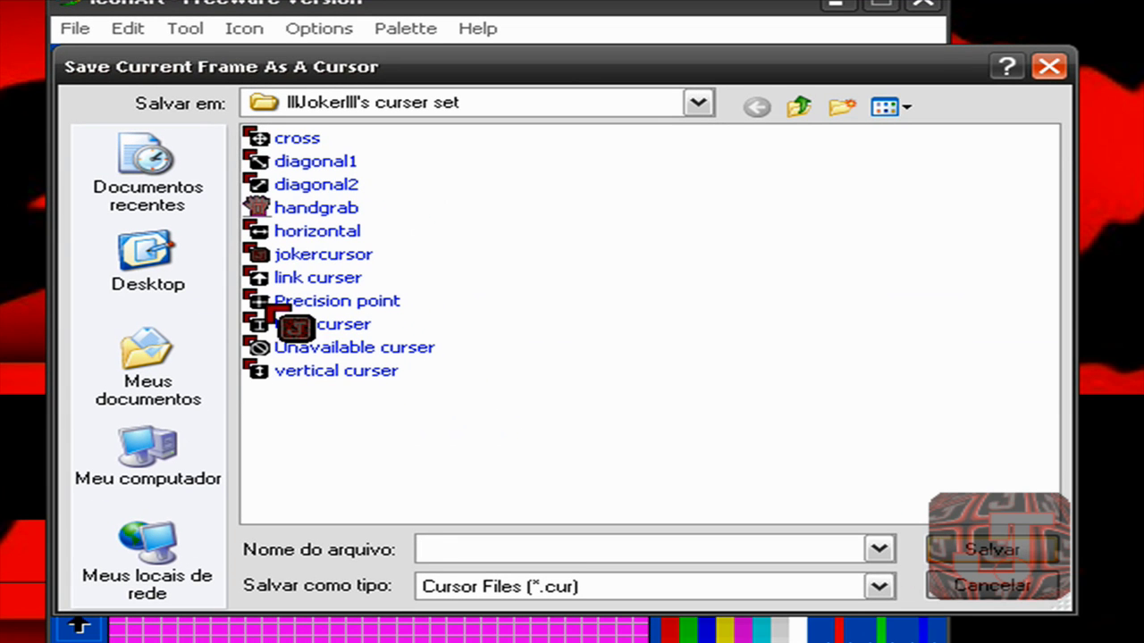
pyautogui.click(136, 253)
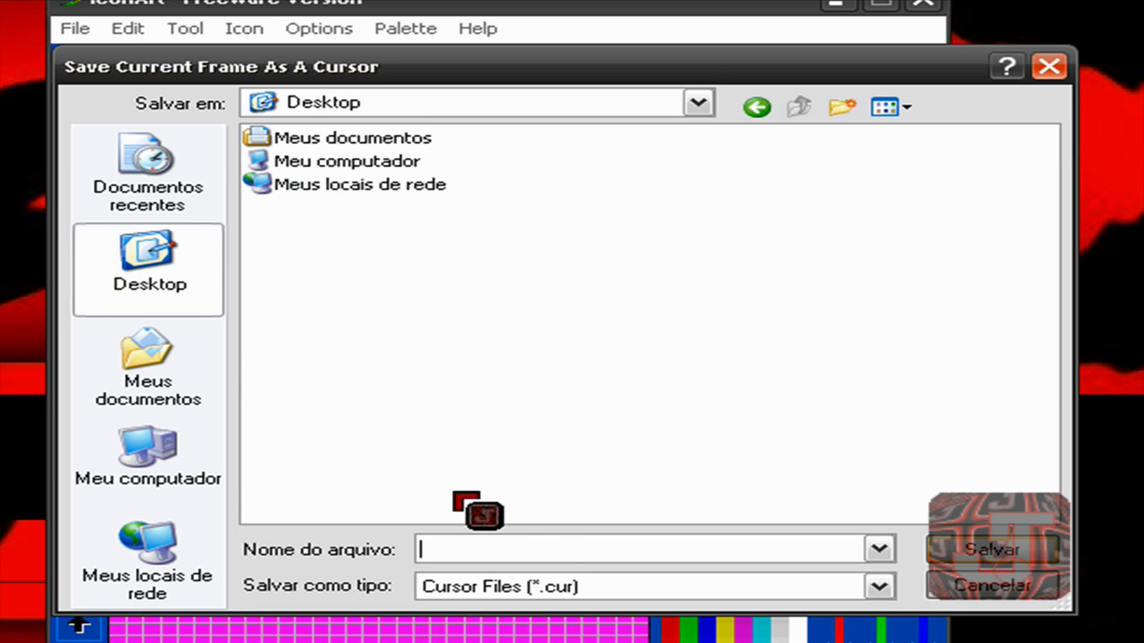
pyautogui.click(466, 540)
pyautogui.write('TEST ')
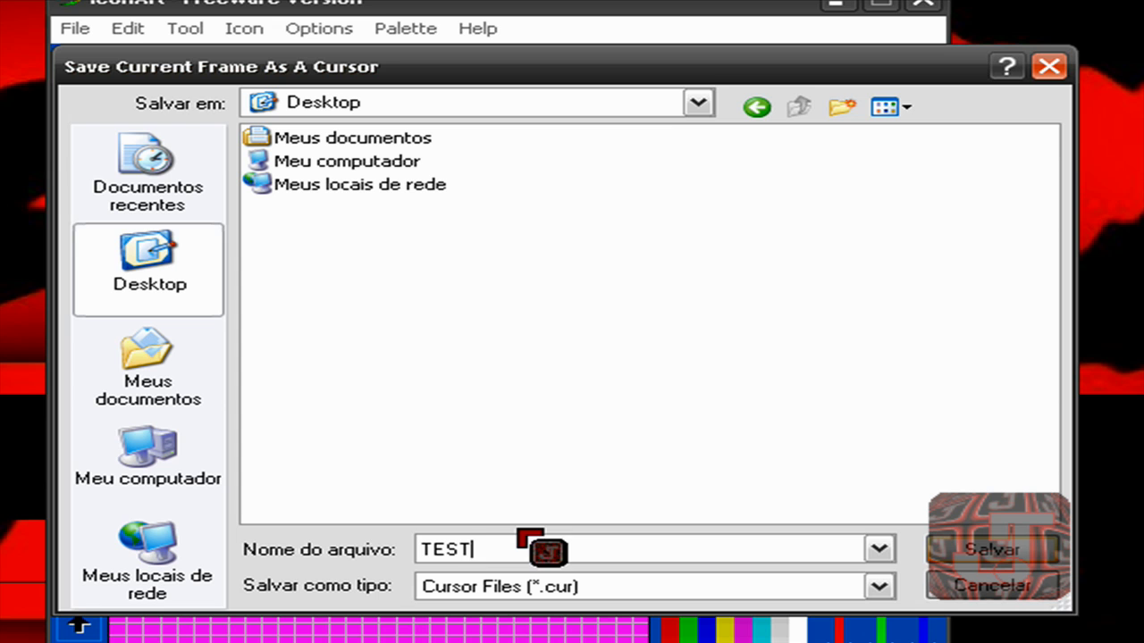
pyautogui.write('J')
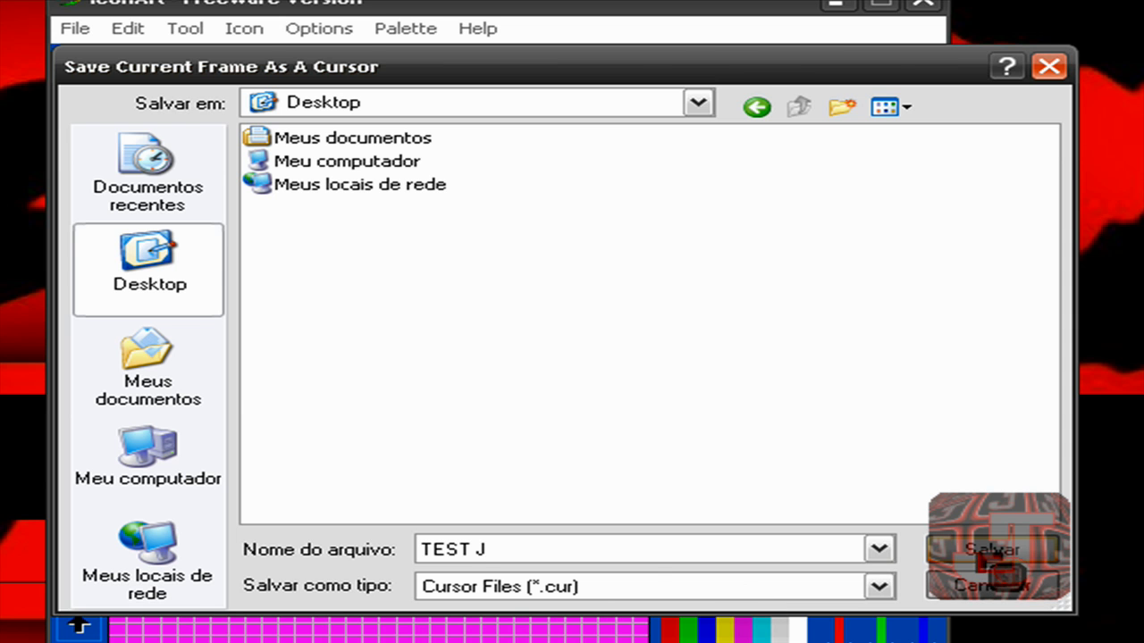
pyautogui.click(991, 554)
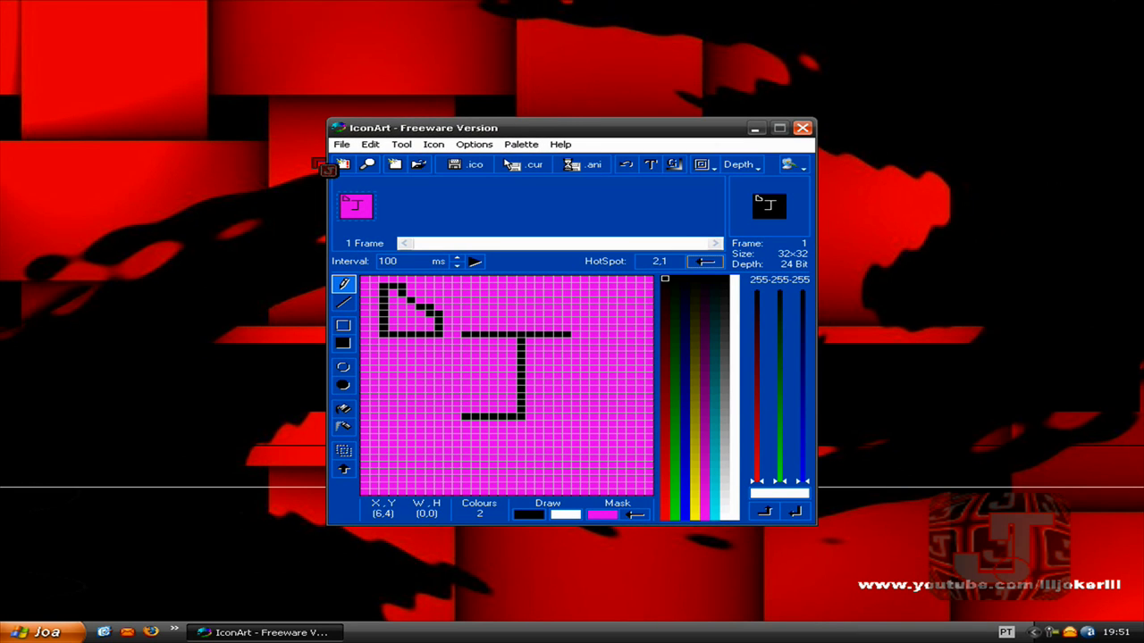
# - Show desktop icons and move the TEST J cursor icon away from the Recycle Bin
pyautogui.rightClick(234, 124)
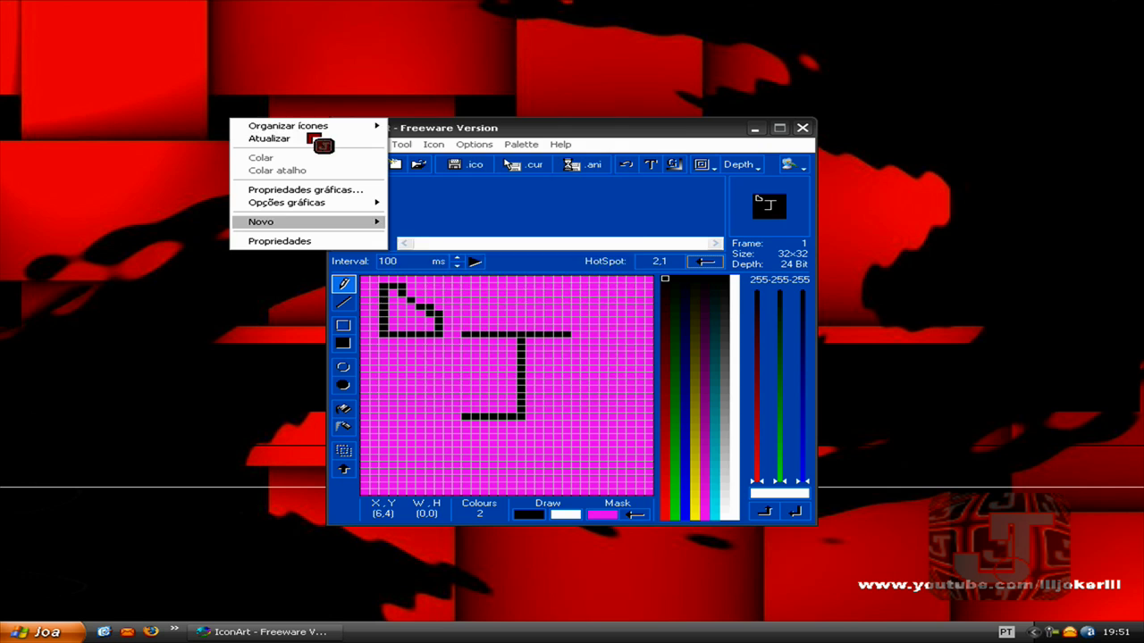
pyautogui.moveTo(349, 128)
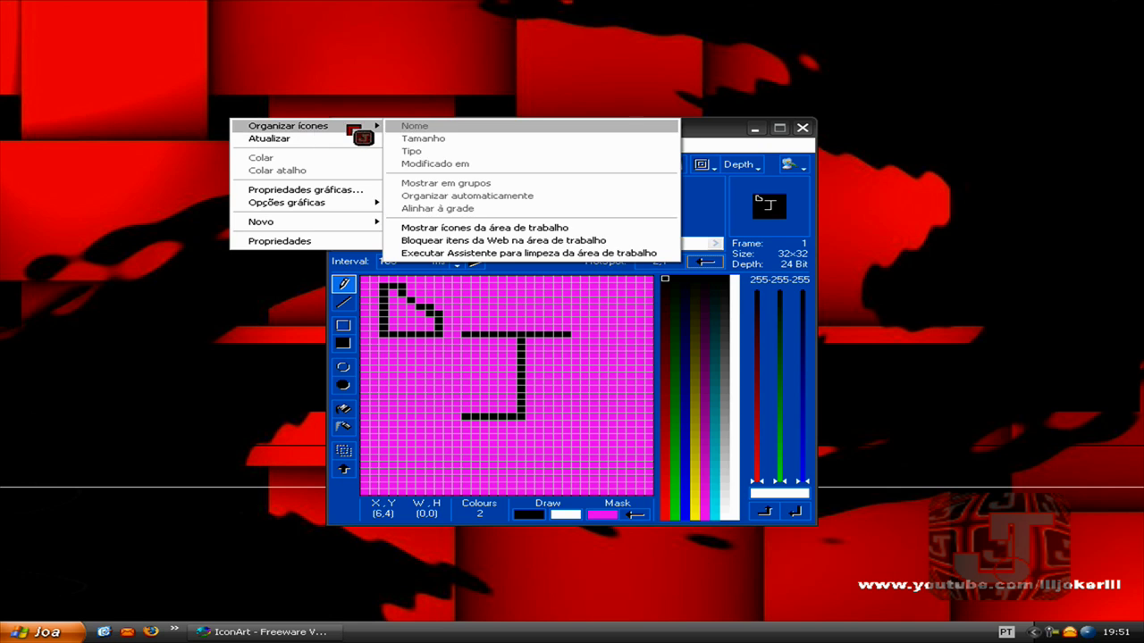
pyautogui.click(454, 230)
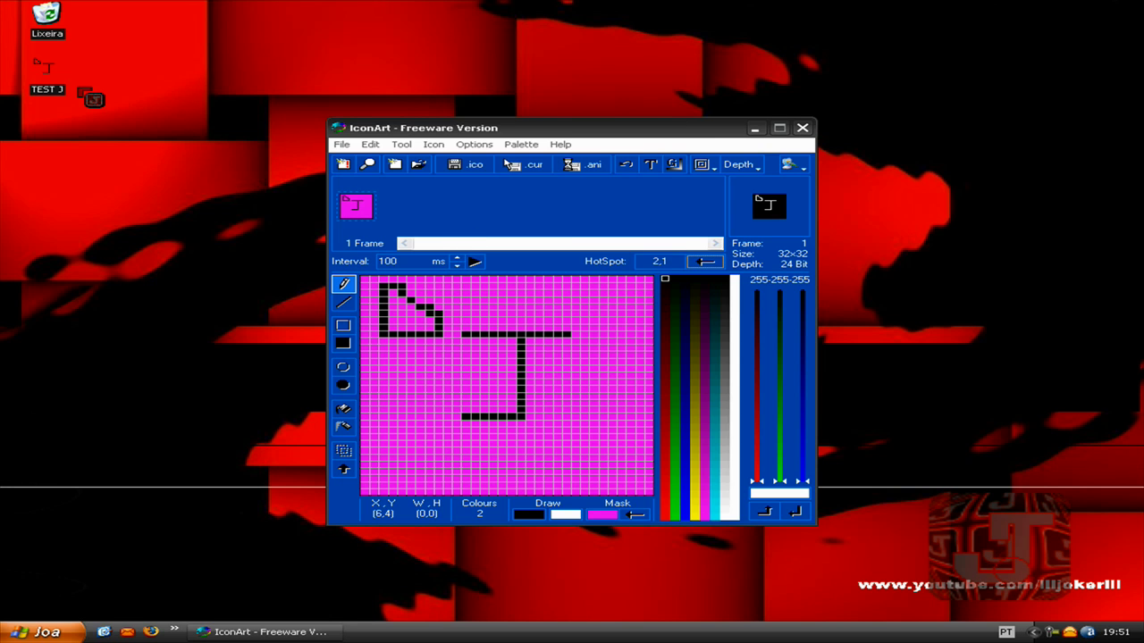
pyautogui.moveTo(36, 61); pyautogui.dragTo(129, 116)
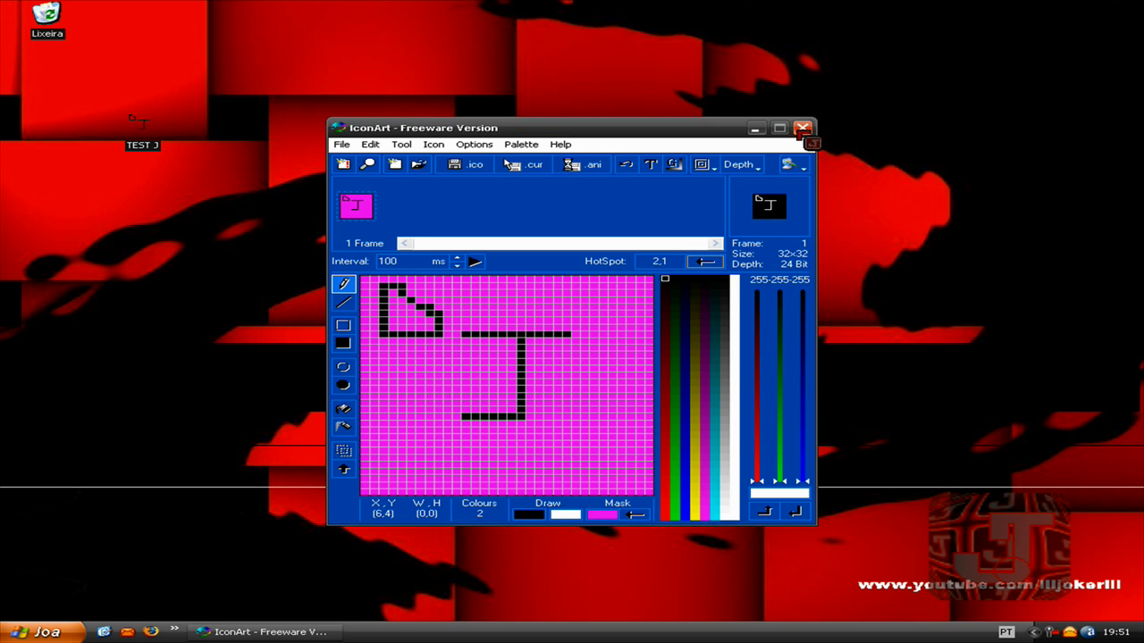
# - Close IconArt and bring up the Ponteiros tab of the Control Panel mouse settings
pyautogui.click(802, 128)
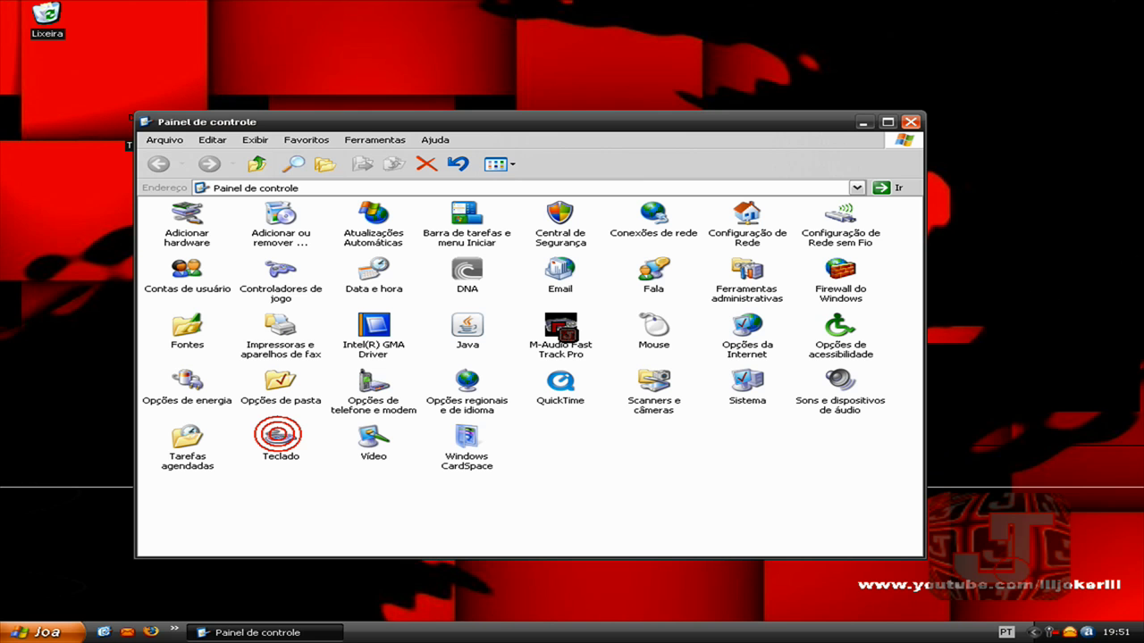
pyautogui.click(656, 339)
pyautogui.doubleClick(654, 336)
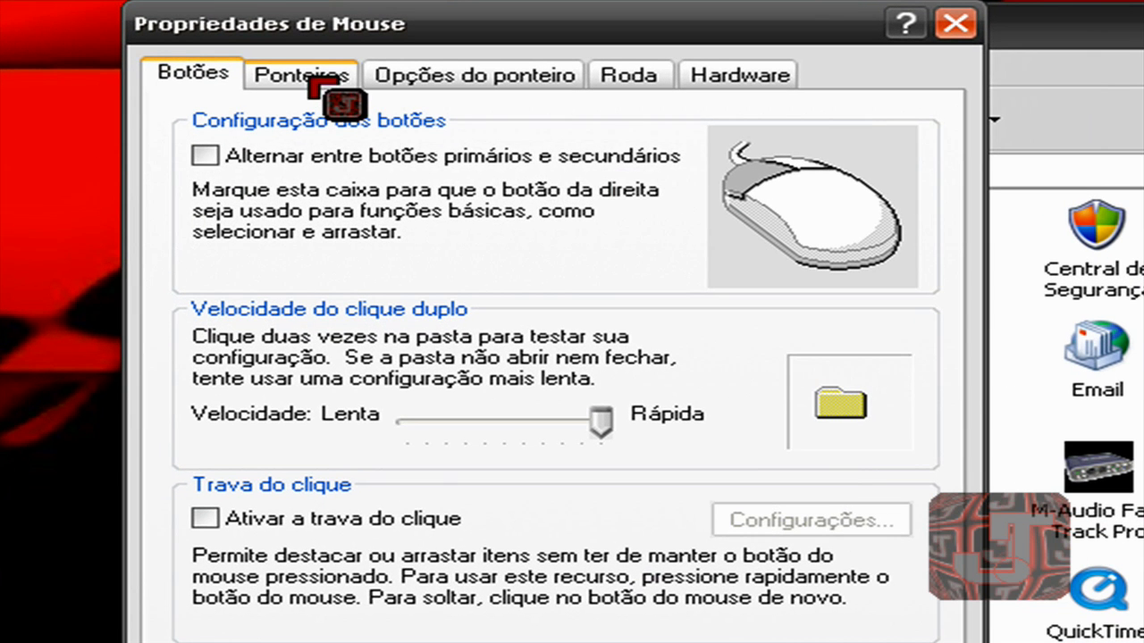
pyautogui.click(311, 81)
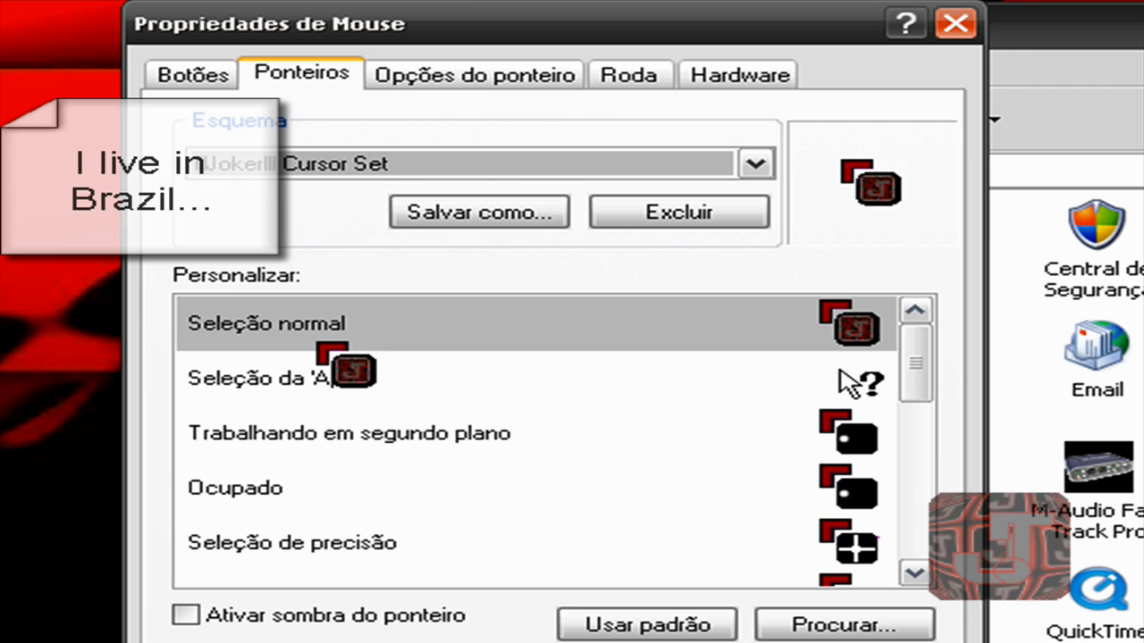
pyautogui.moveTo(914, 370)
pyautogui.mouseDown()
pyautogui.moveTo(898, 475)
pyautogui.moveTo(908, 547)
pyautogui.moveTo(898, 371)
pyautogui.mouseUp()
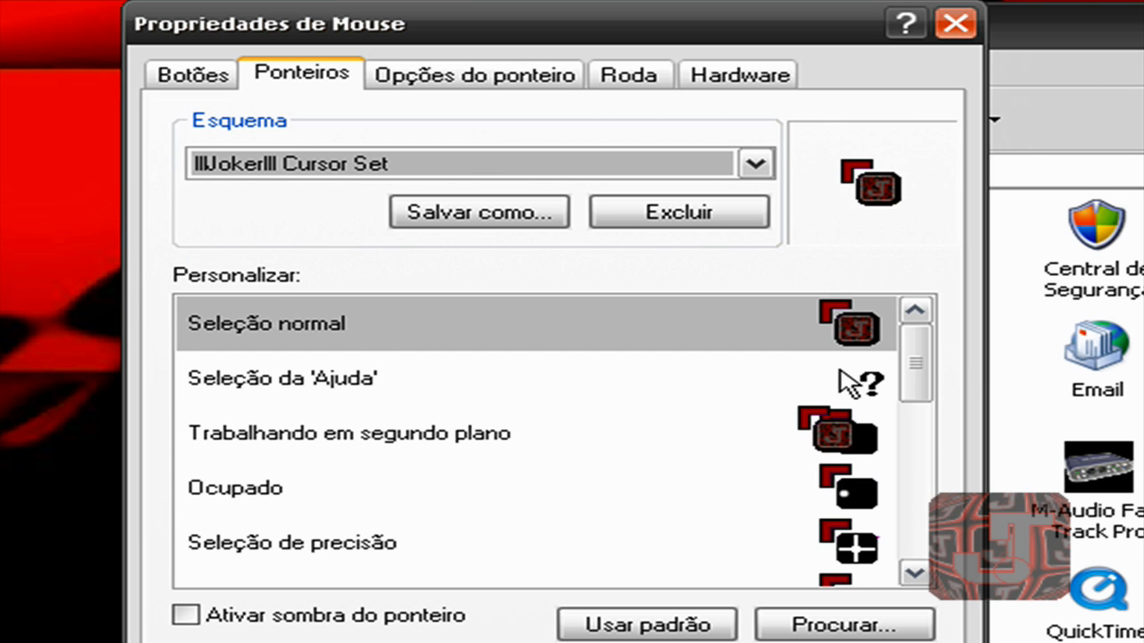
# - Assign the Desktop TEST J cursor to Seleção normal, save it into the scheme, and close
pyautogui.click(271, 325)
pyautogui.doubleClick(273, 327)
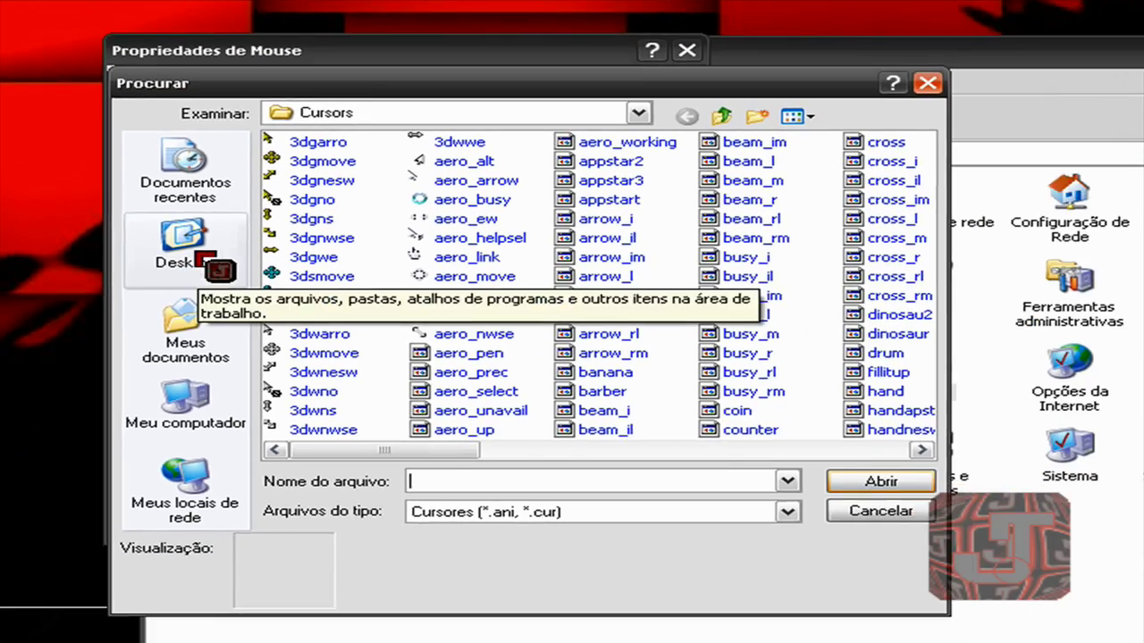
pyautogui.click(199, 258)
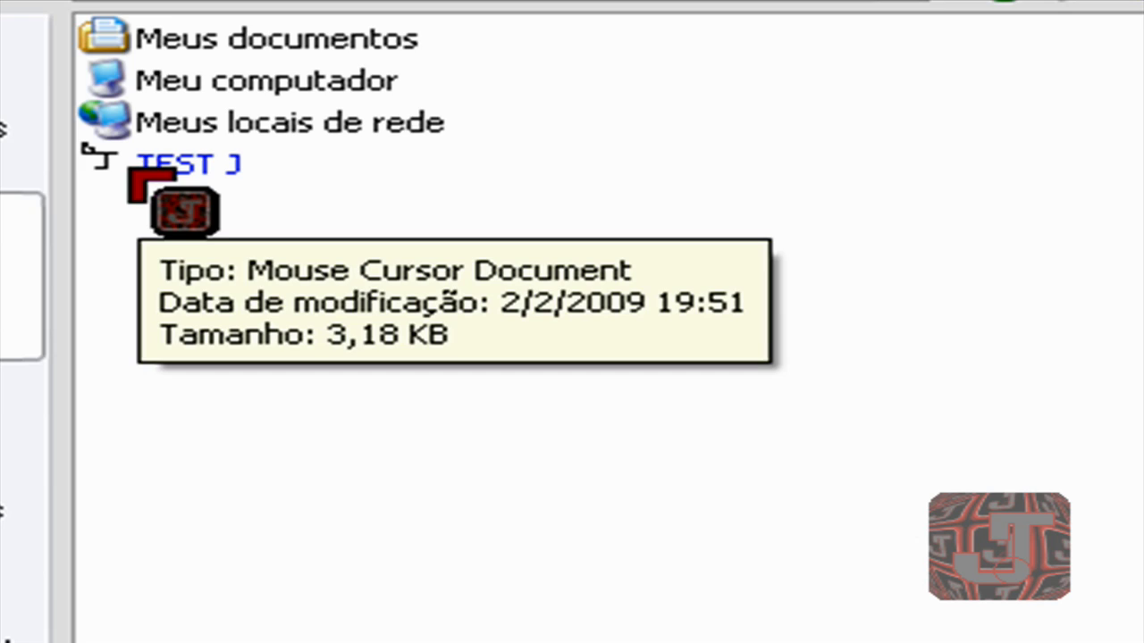
pyautogui.doubleClick(188, 172)
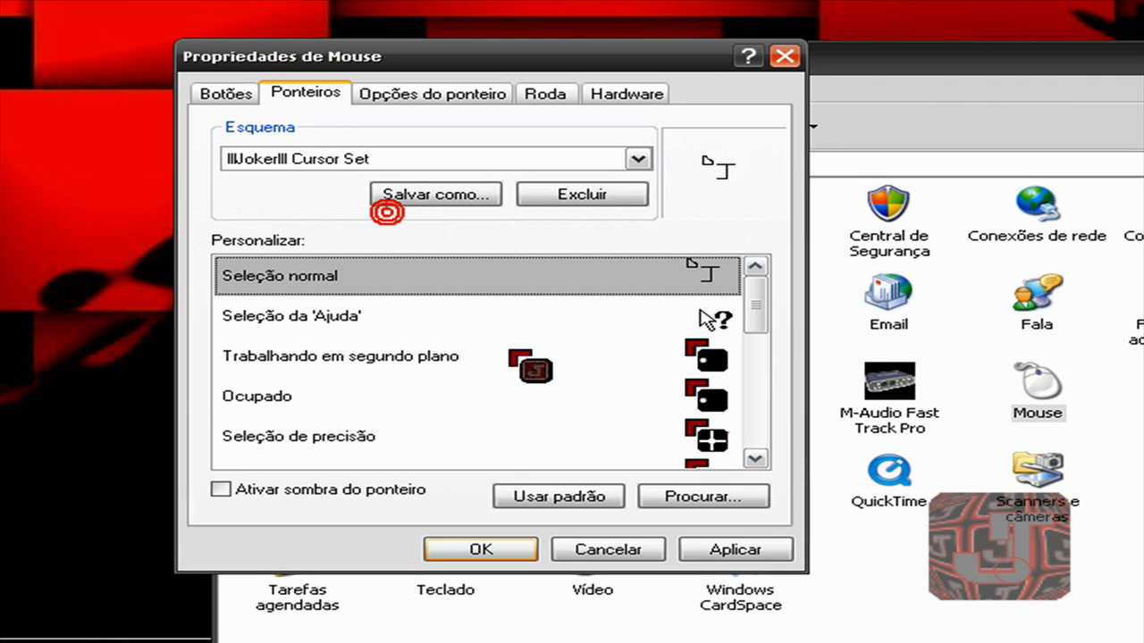
pyautogui.click(731, 547)
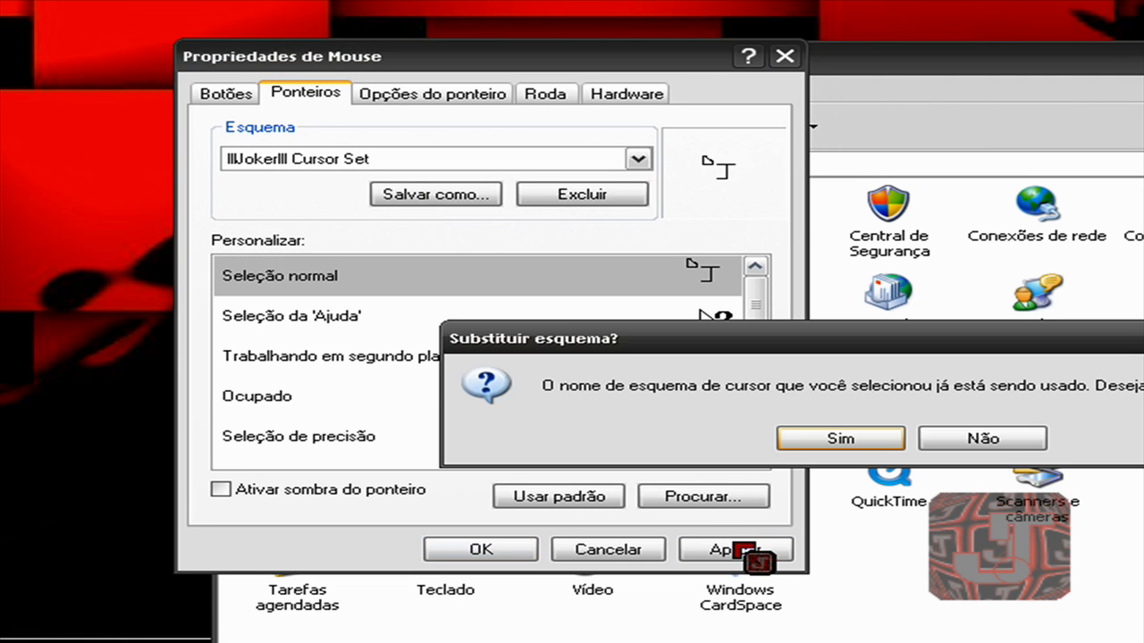
pyautogui.click(795, 438)
pyautogui.click(521, 548)
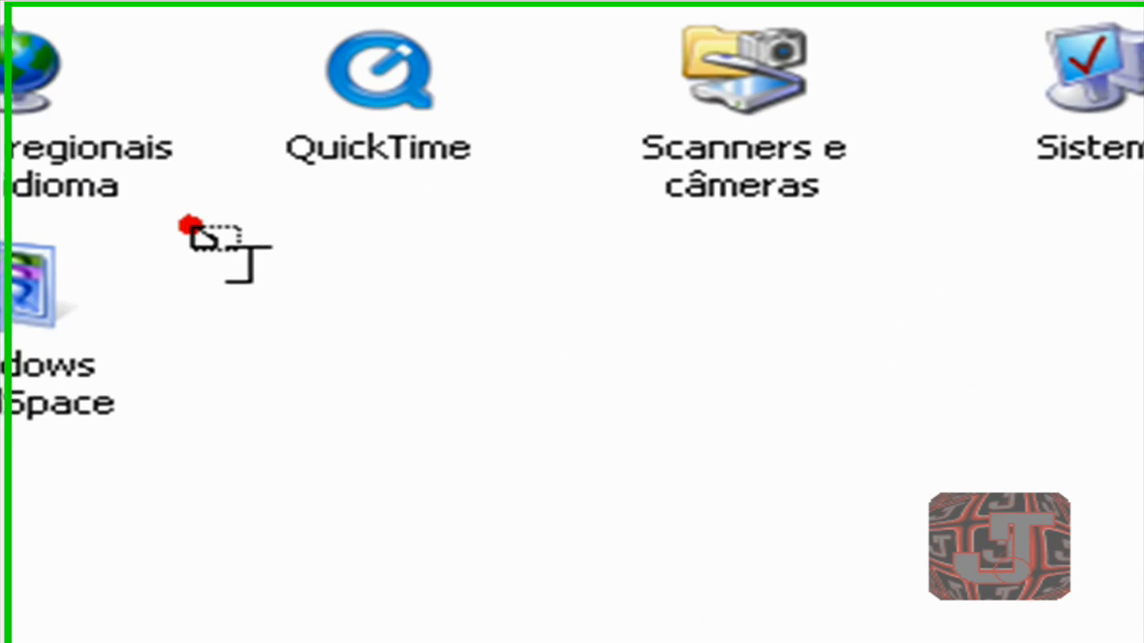
# - Select and then clear blocks of icons in the Control Panel
pyautogui.click(812, 534)
pyautogui.moveTo(996, 582); pyautogui.dragTo(697, 407)
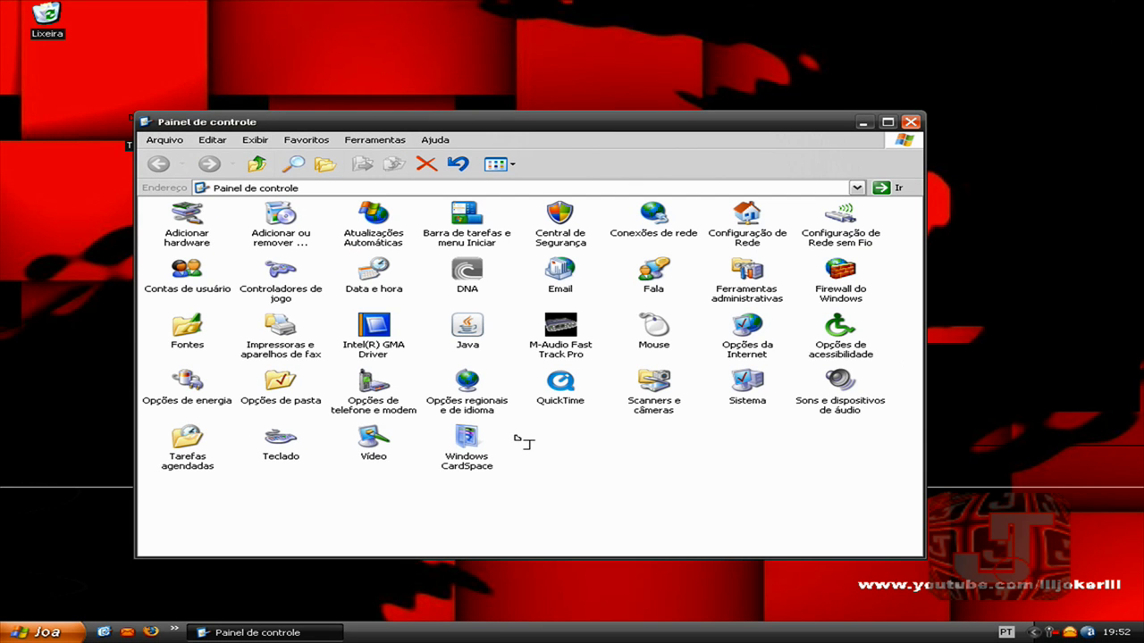
pyautogui.moveTo(571, 440); pyautogui.dragTo(204, 212)
pyautogui.click(608, 515)
# - Verify Seleção normal still uses TEST J in Mouse pointers, then close the Control Panel
pyautogui.doubleClick(639, 339)
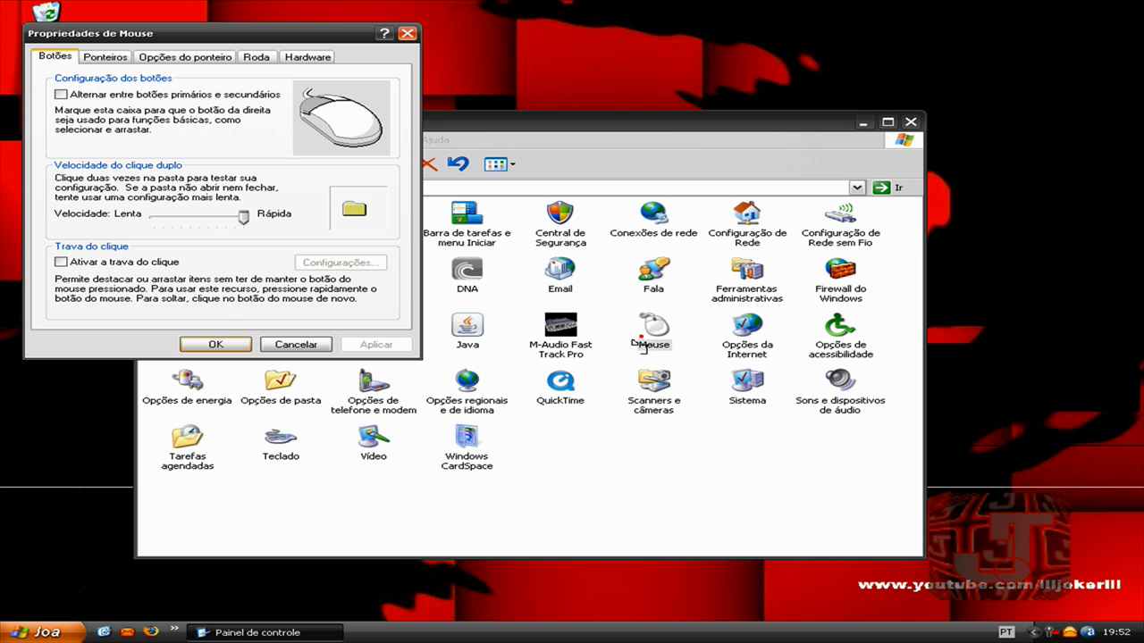
pyautogui.click(125, 56)
pyautogui.click(171, 169)
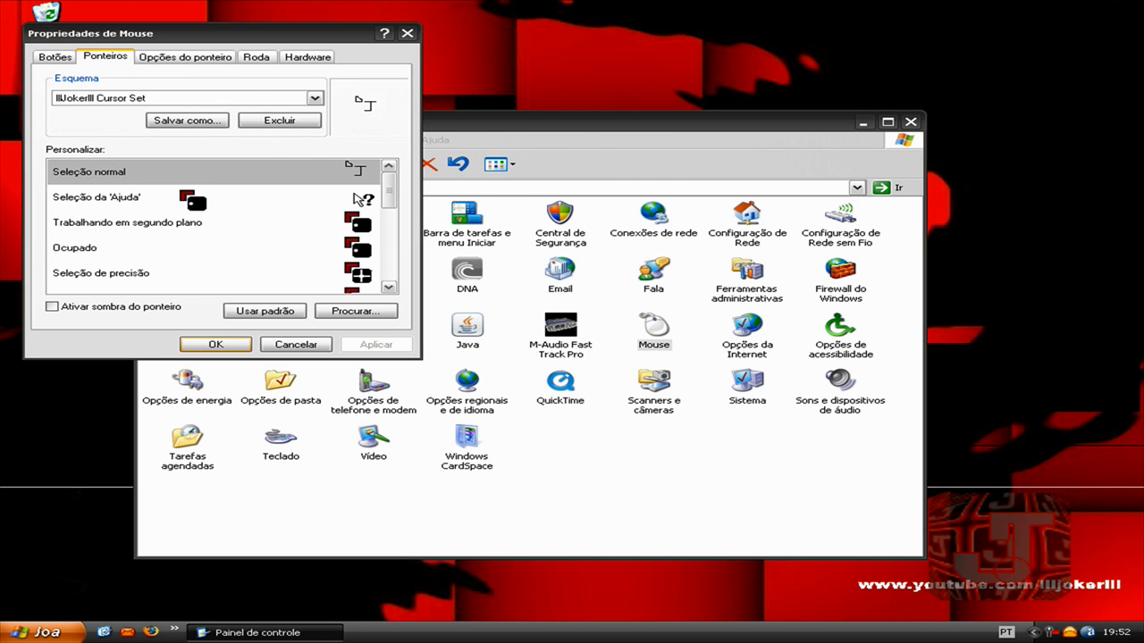
pyautogui.doubleClick(183, 197)
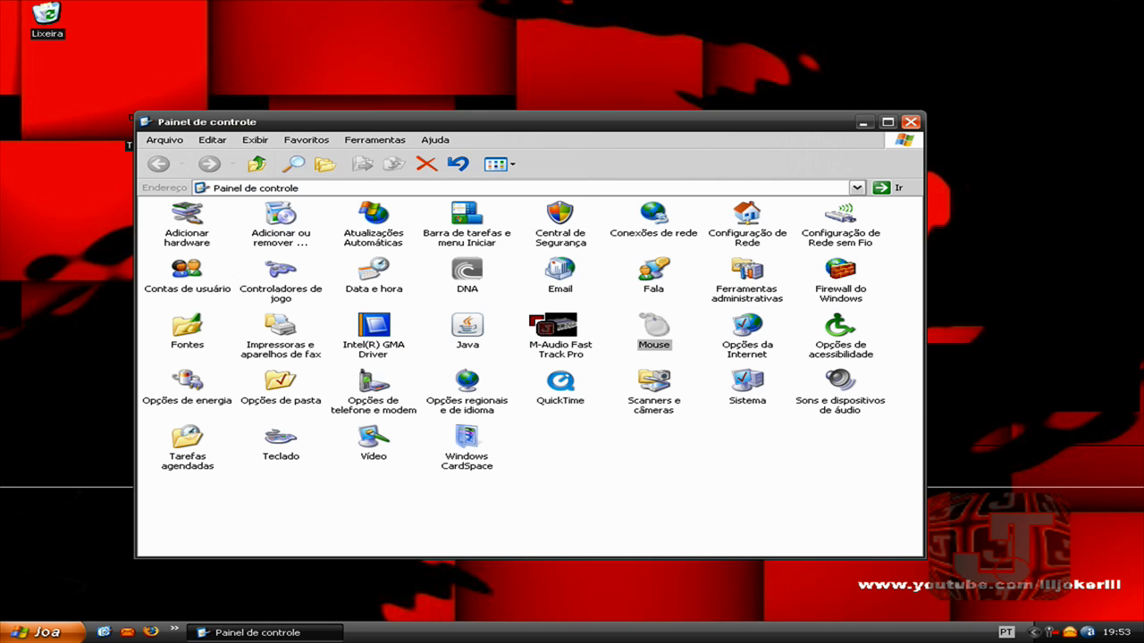
pyautogui.click(550, 423)
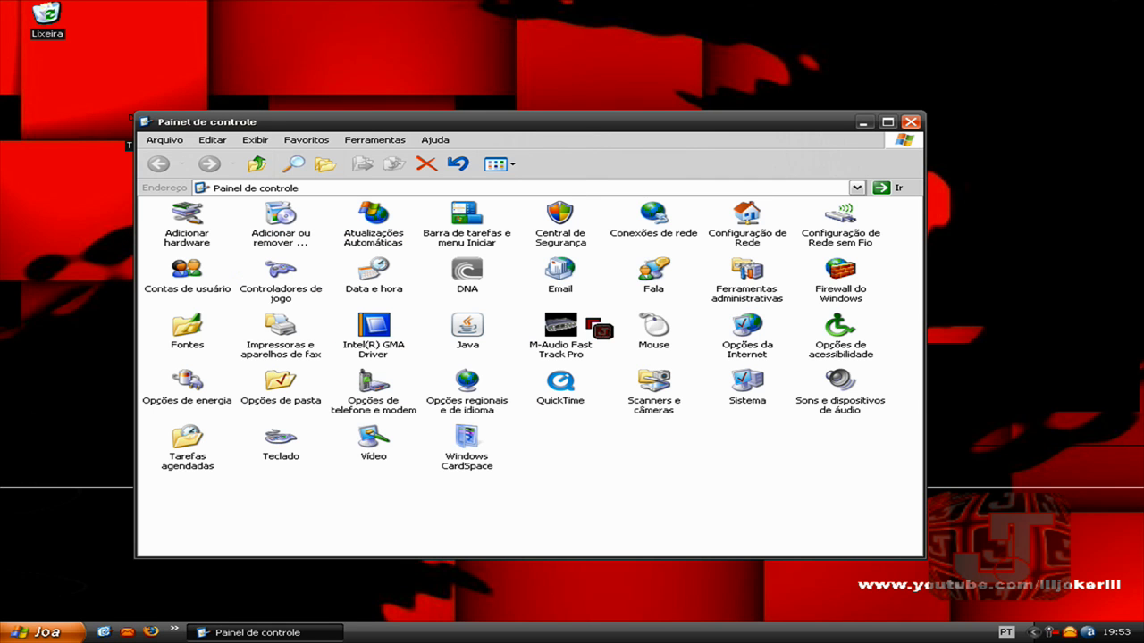
pyautogui.click(910, 123)
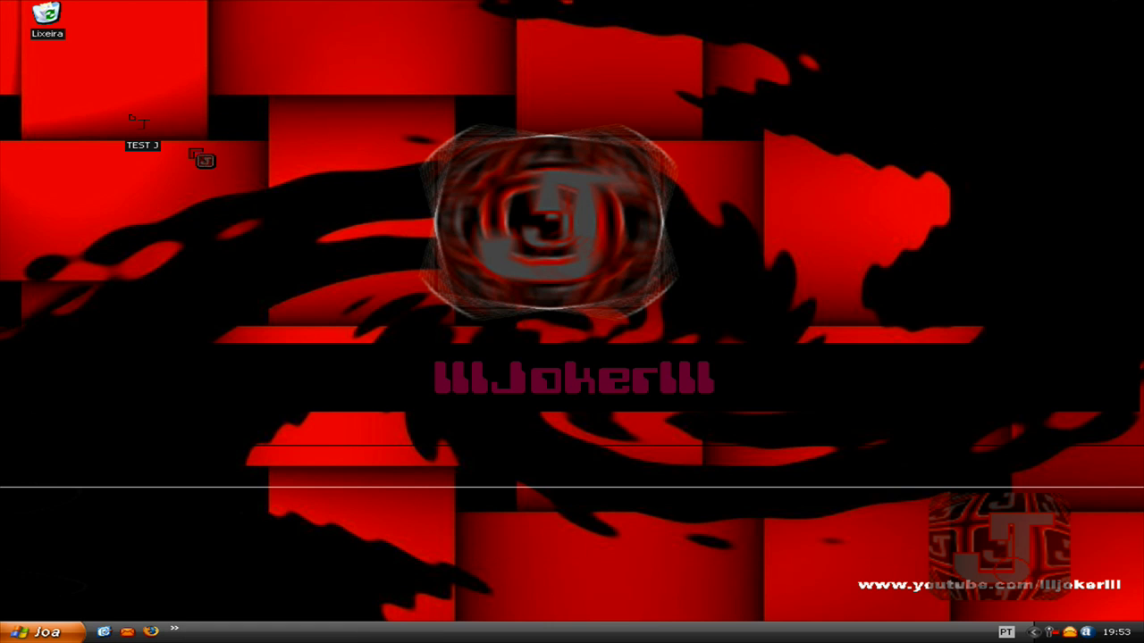
# - Delete the TEST J cursor file from the desktop to the Recycle Bin
pyautogui.moveTo(66, 93); pyautogui.dragTo(251, 194)
pyautogui.press('Delete')
pyautogui.press('Return')
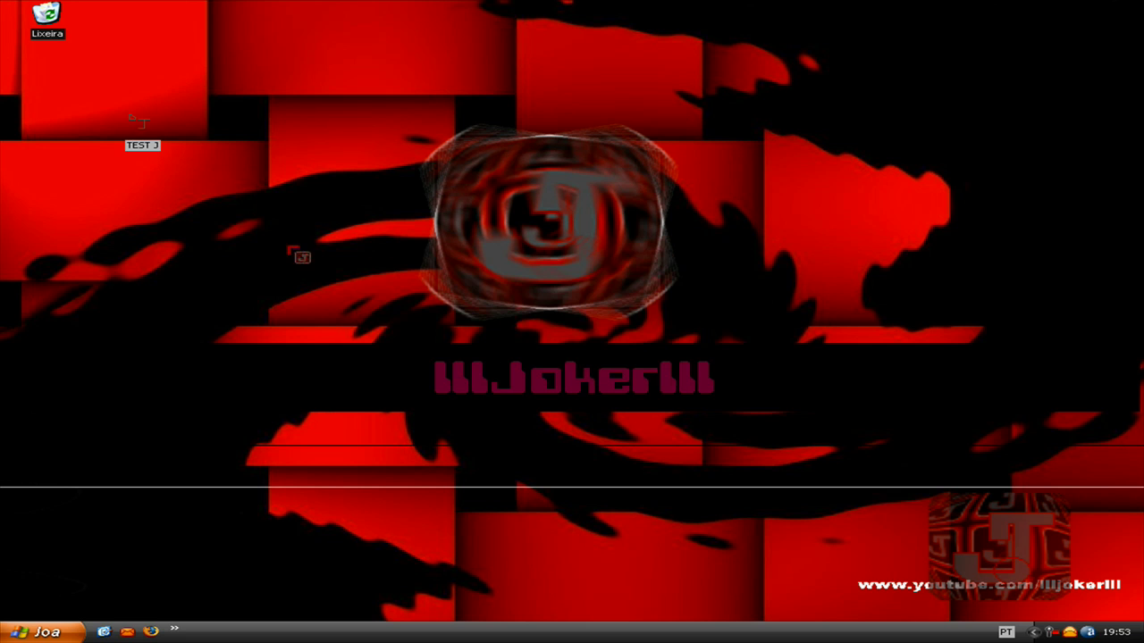
pyautogui.moveTo(20, 143)
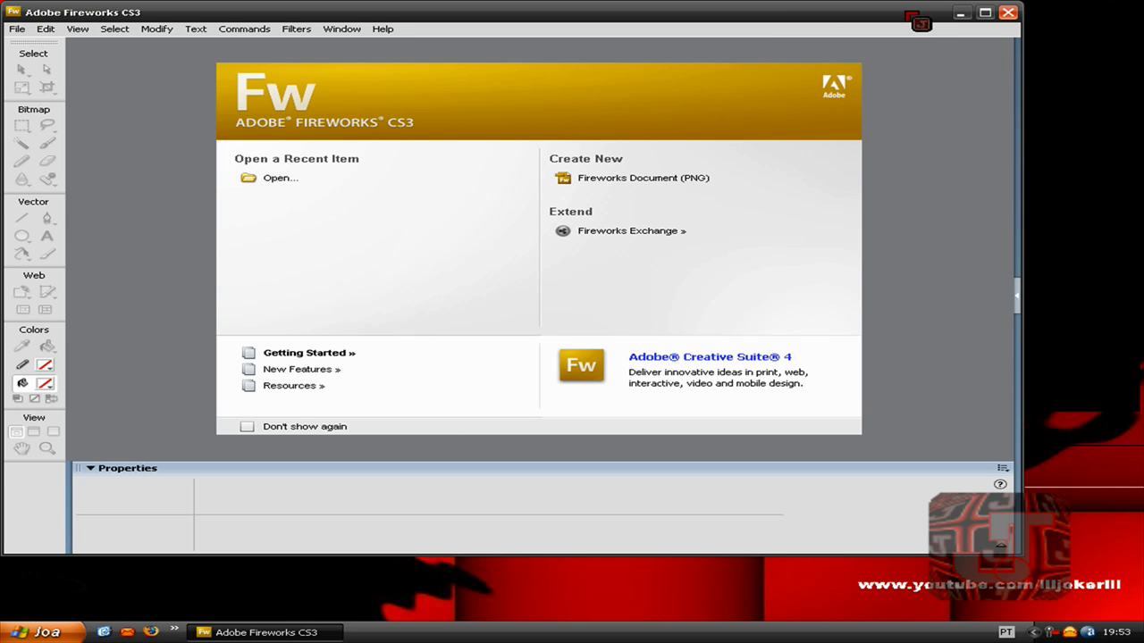
# - Maximize Fireworks and start a new 32×32-pixel PNG document with a custom magenta canvas
pyautogui.doubleClick(920, 23)
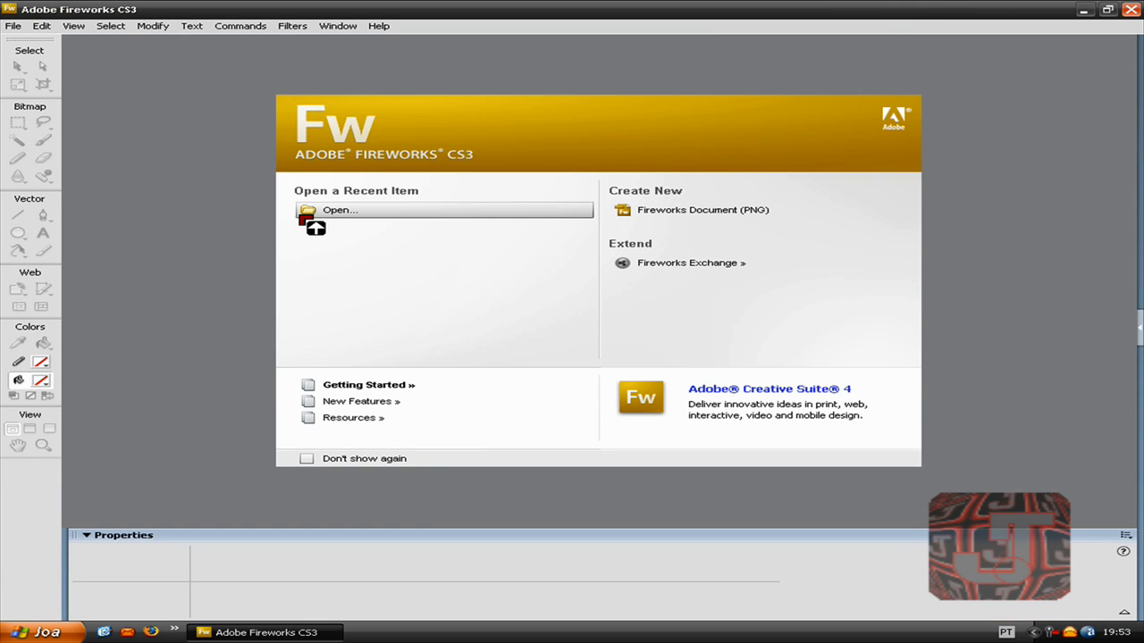
pyautogui.click(695, 219)
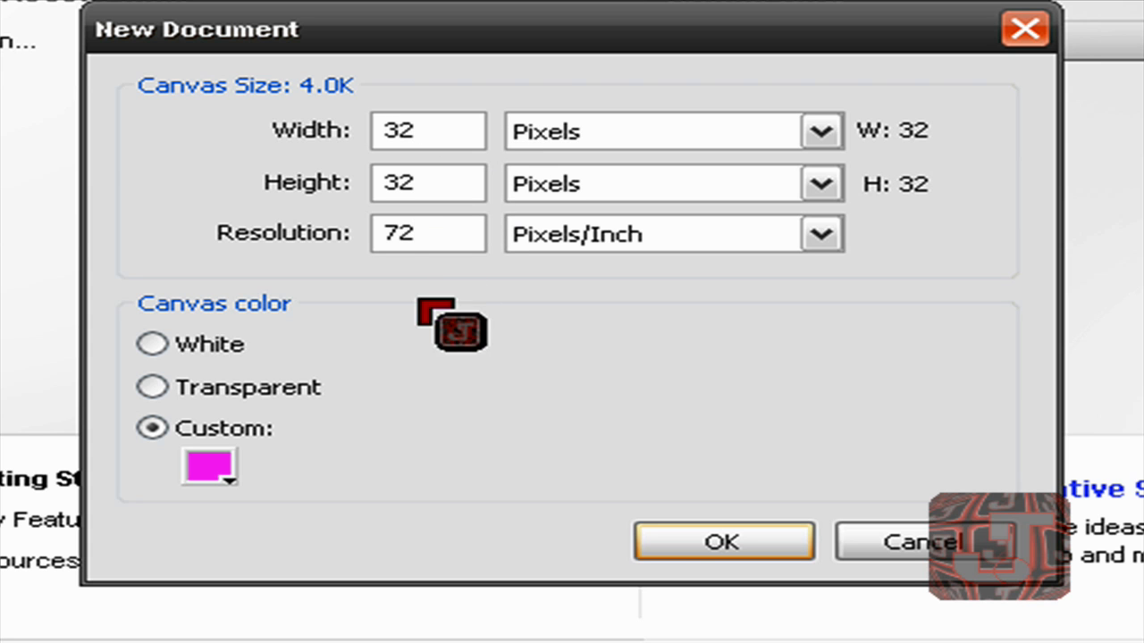
pyautogui.click(416, 311)
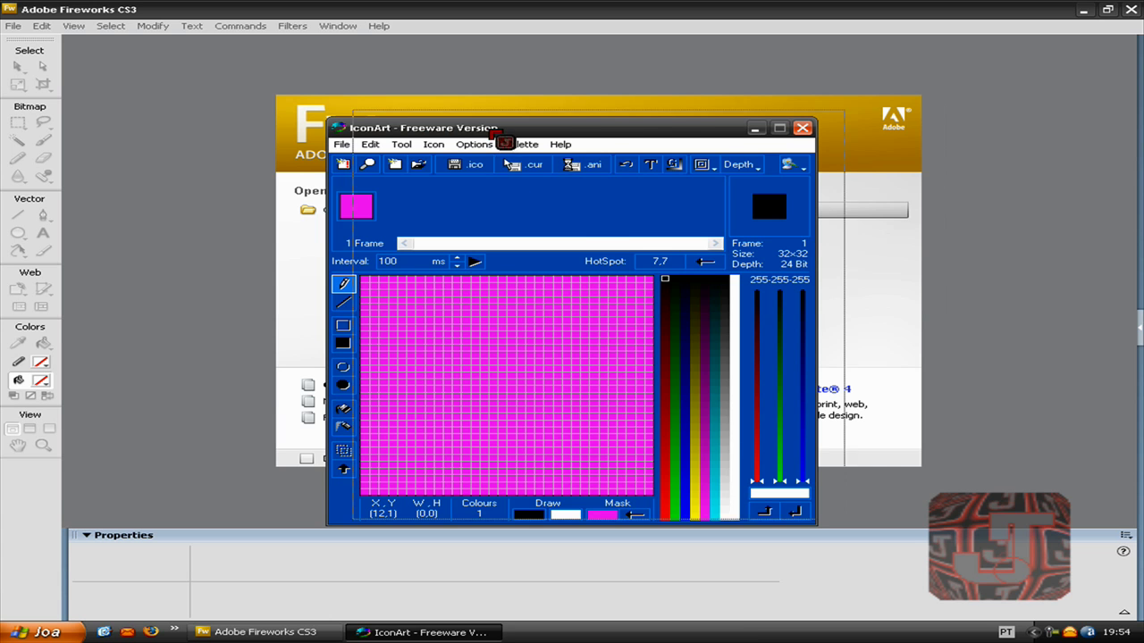
# - Move IconArt aside and cancel Fireworks' pending New Document setup
pyautogui.moveTo(496, 129); pyautogui.dragTo(863, 140)
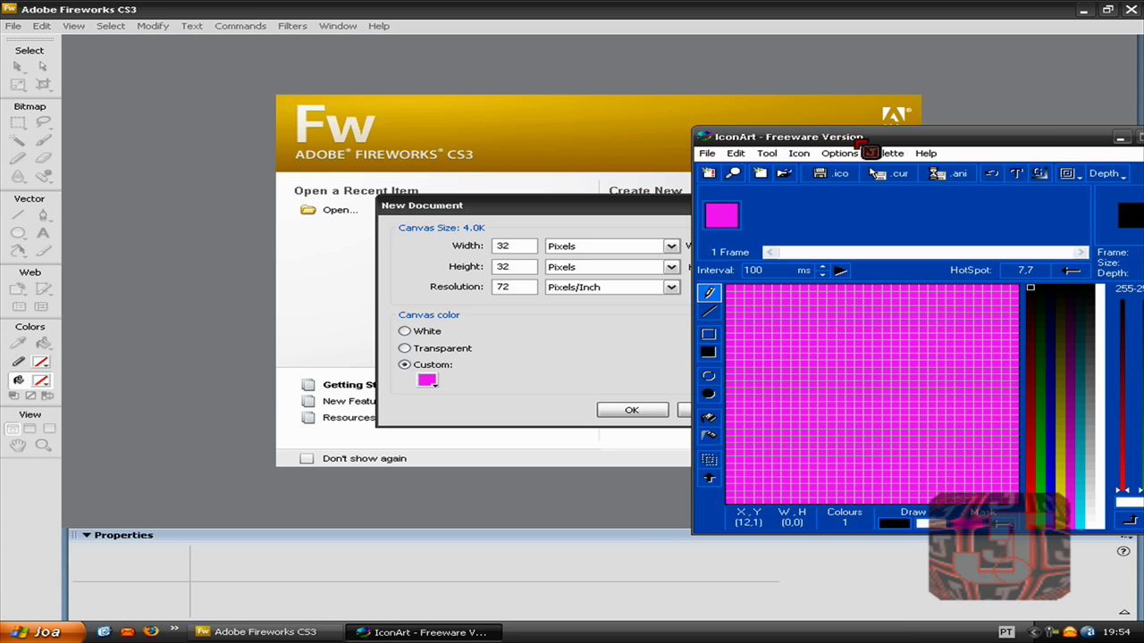
pyautogui.click(1108, 11)
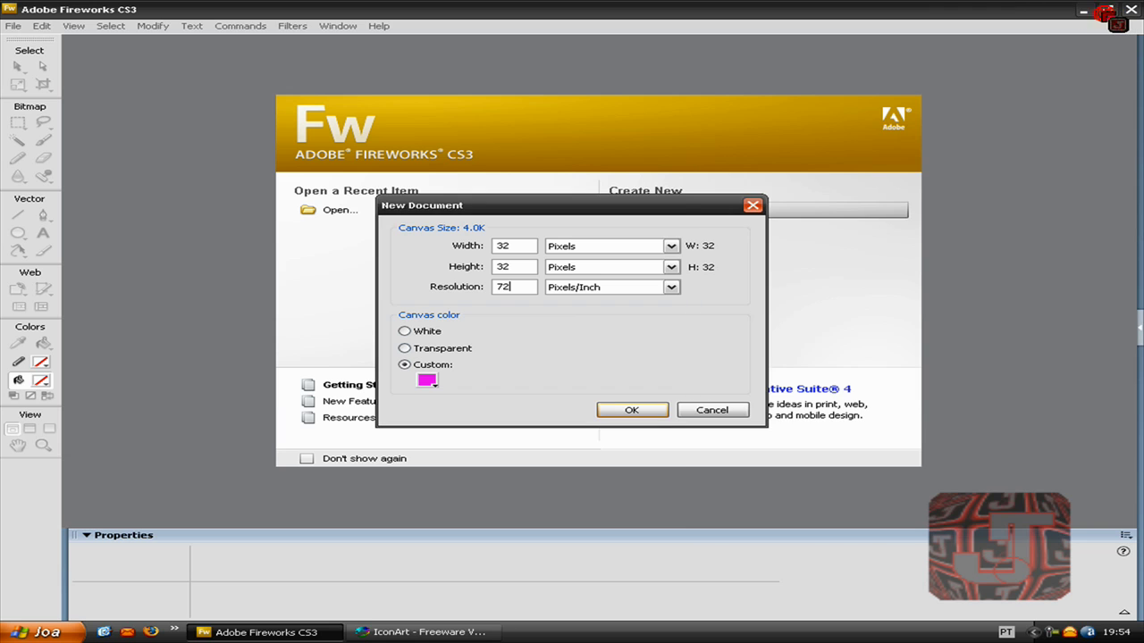
pyautogui.click(753, 205)
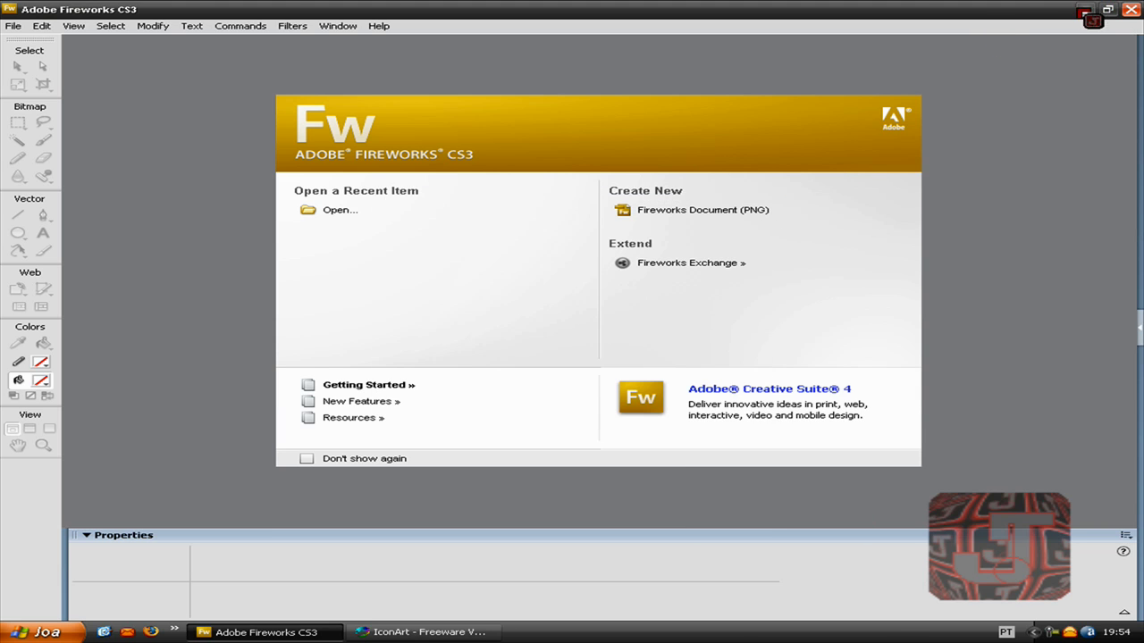
# - Restore Fireworks to a smaller window and position it lower, beside IconArt's magenta grid
pyautogui.click(1108, 11)
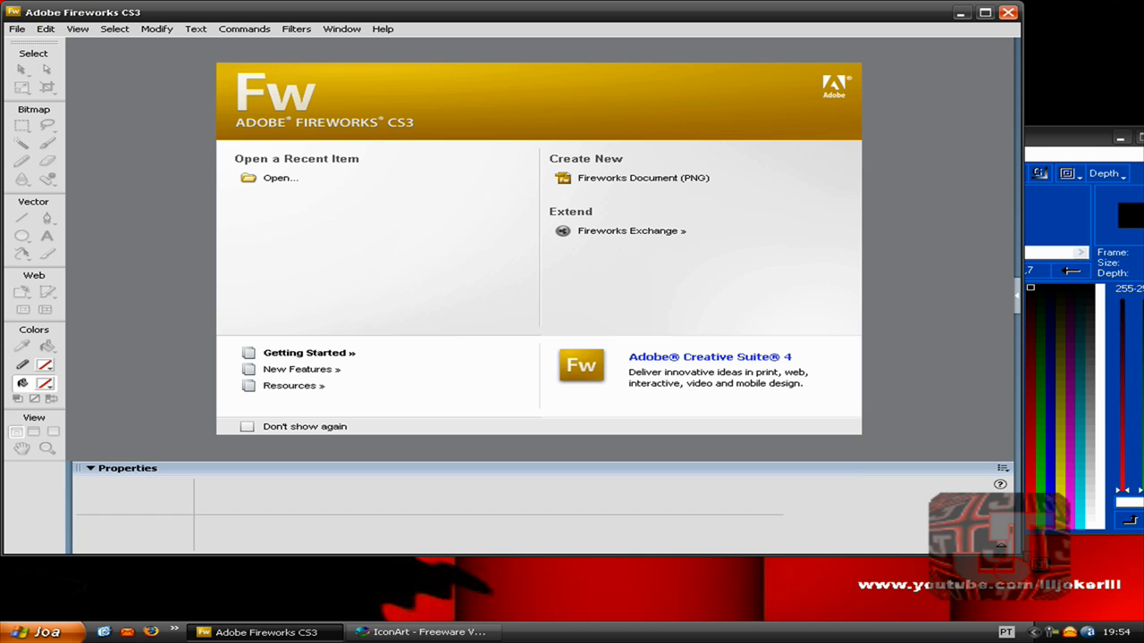
pyautogui.click(953, 375)
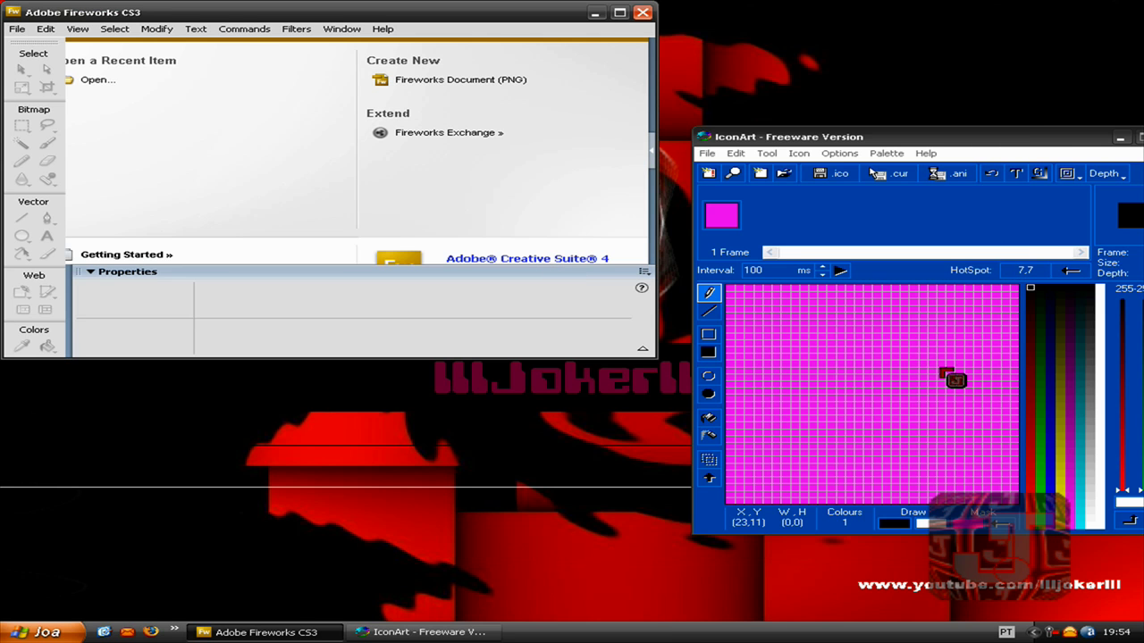
pyautogui.moveTo(465, 25); pyautogui.dragTo(475, 89)
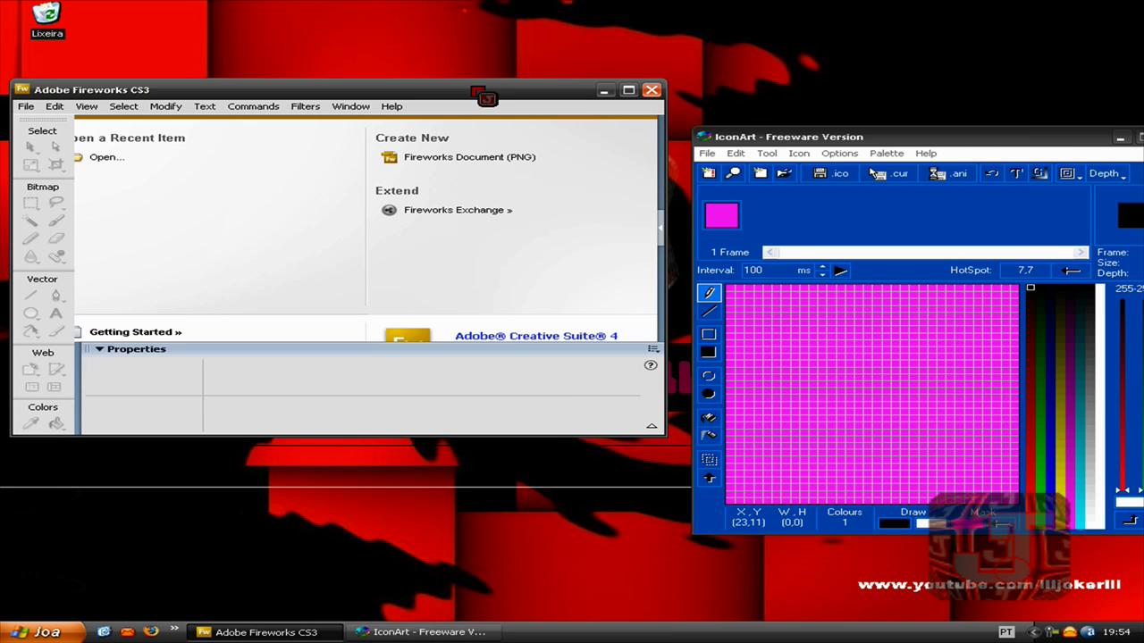
# - Create a 32×32 Fireworks PNG document with canvas colour #FF00FF sampled from IconArt's mask
pyautogui.click(478, 157)
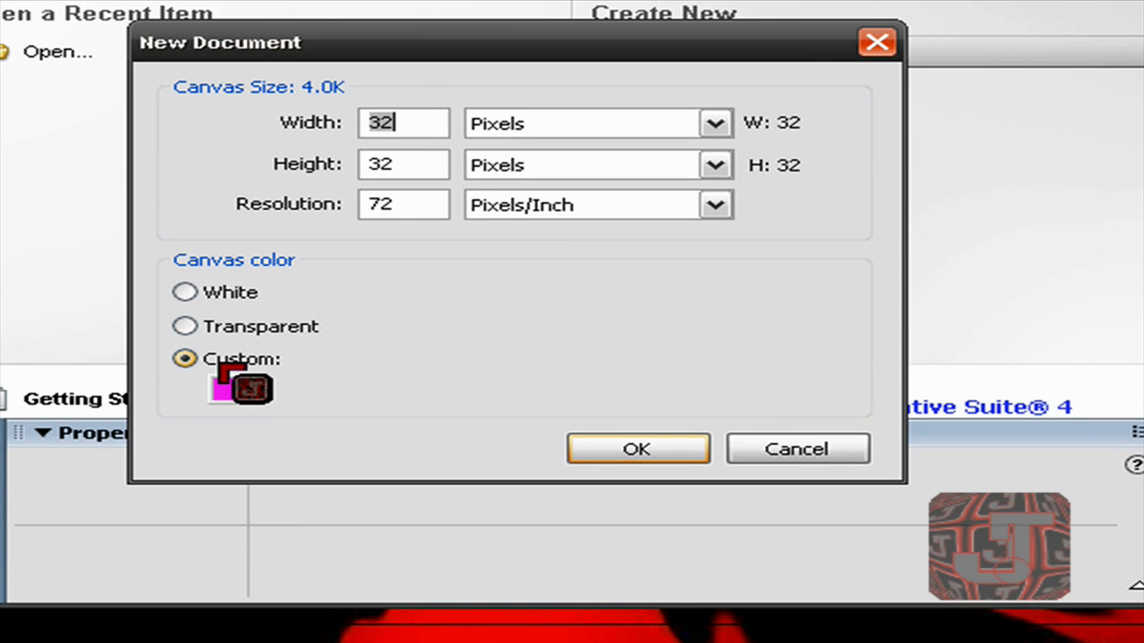
pyautogui.click(236, 391)
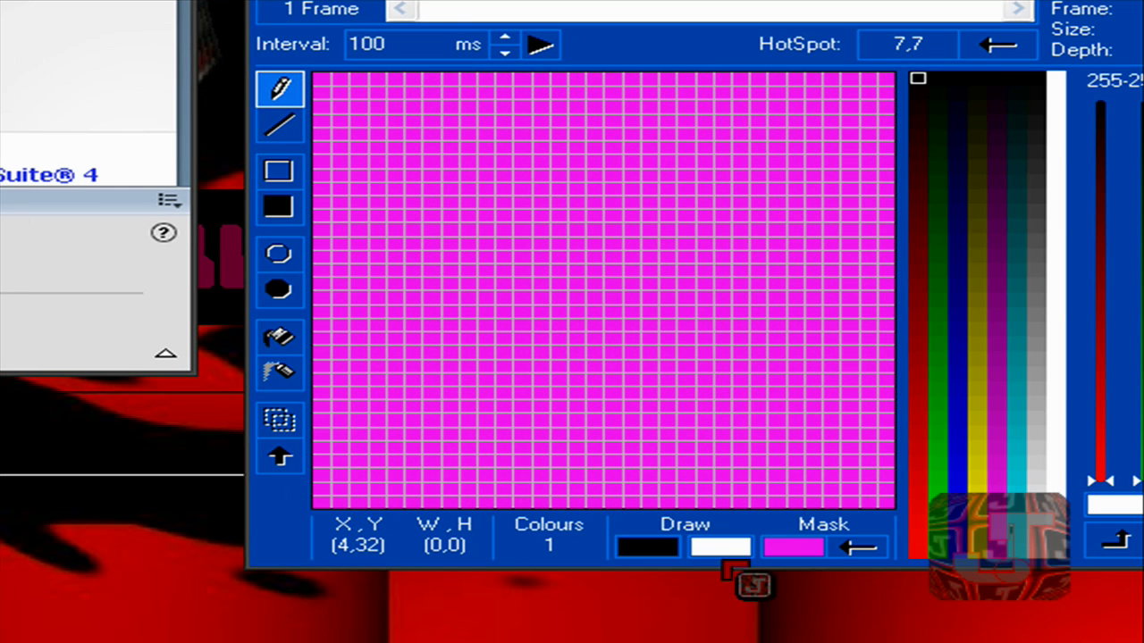
pyautogui.click(798, 553)
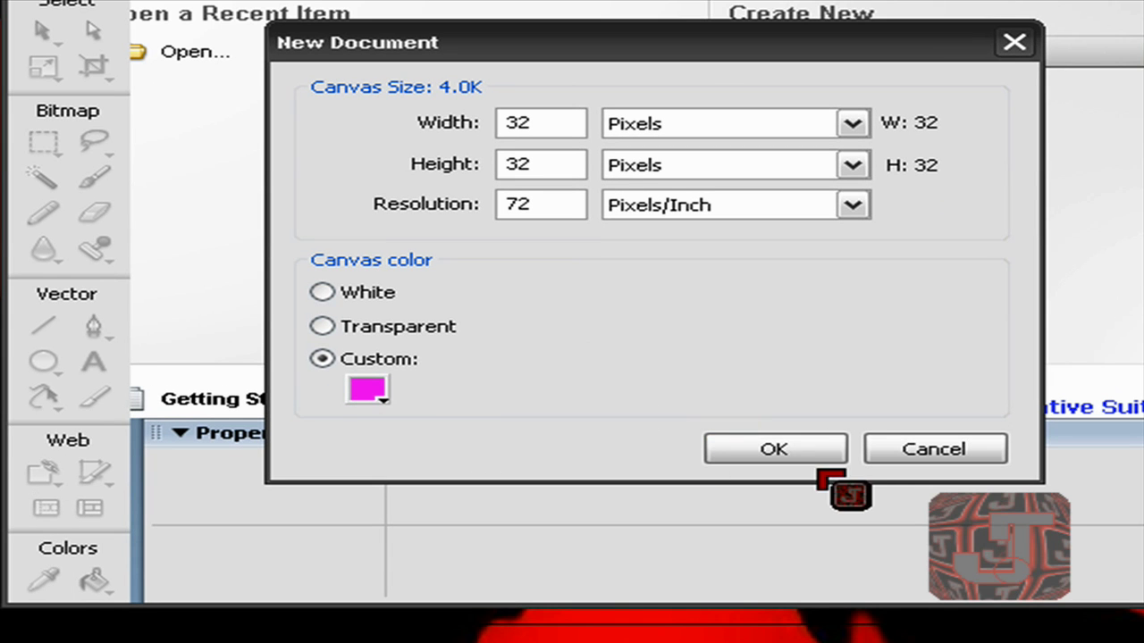
pyautogui.click(809, 470)
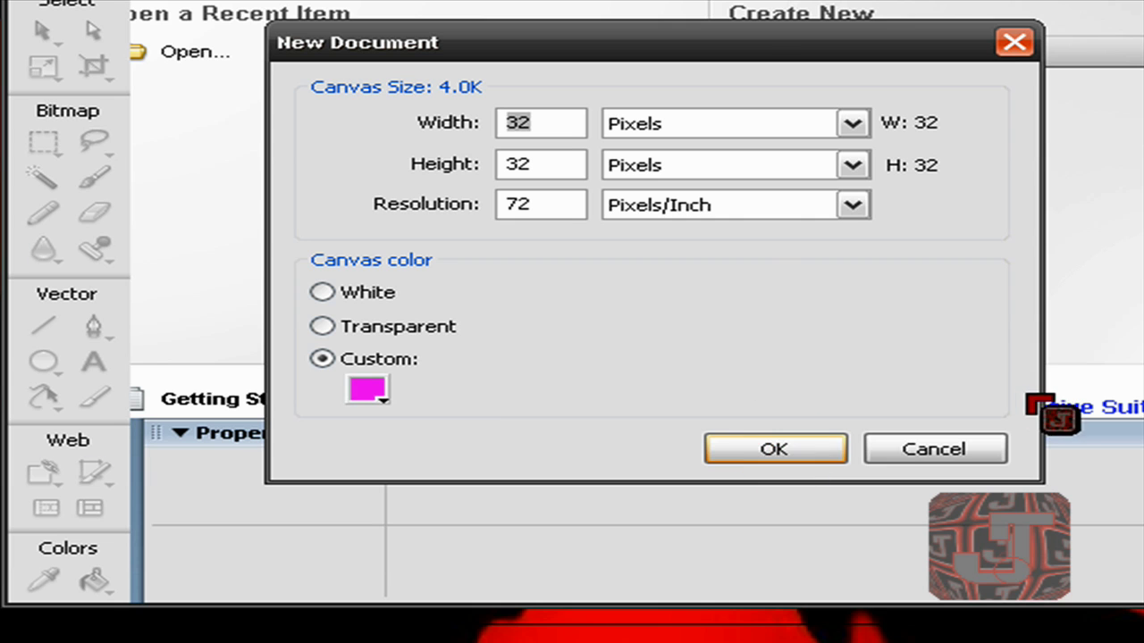
pyautogui.click(774, 448)
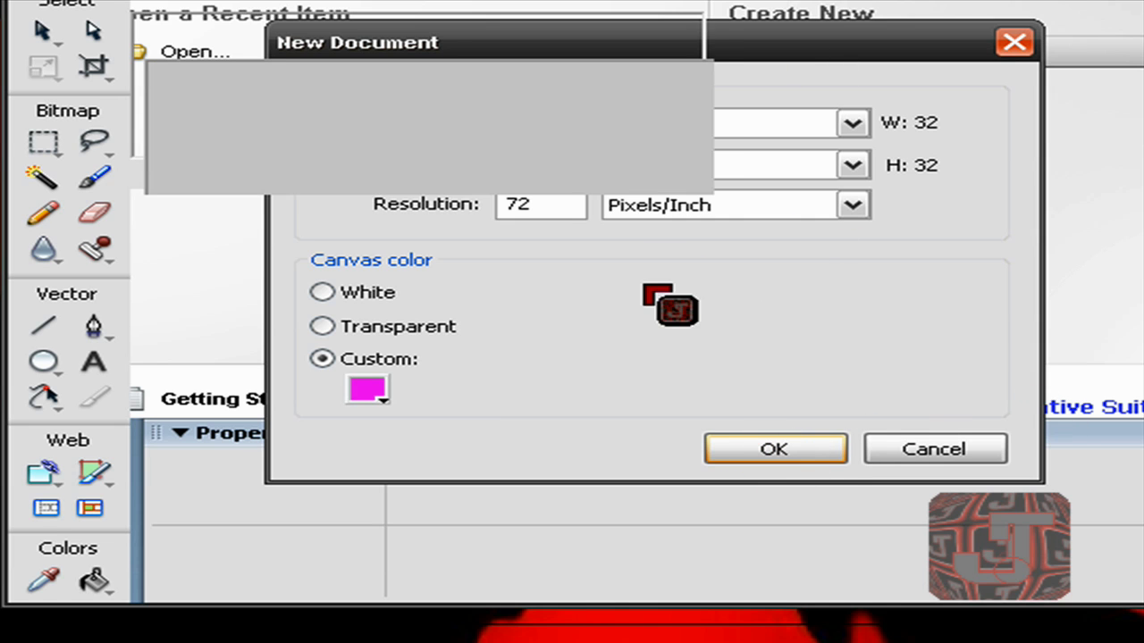